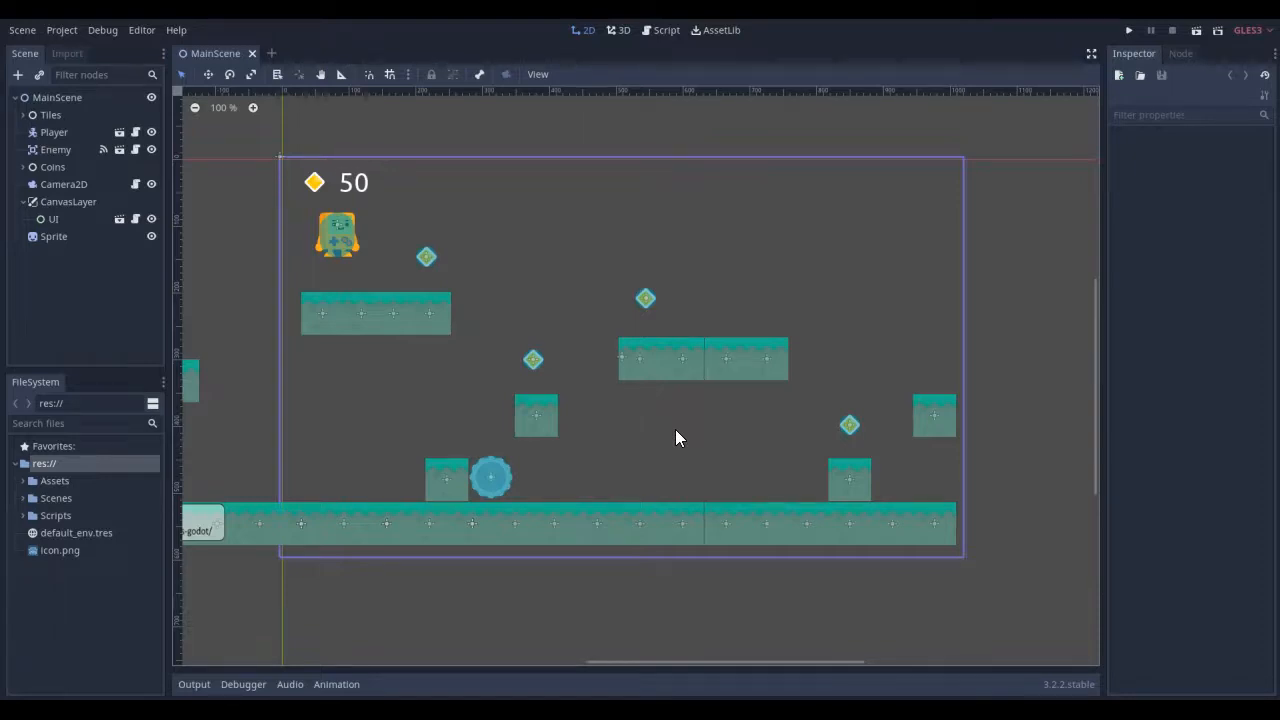
{"action": "left_click", "coordinate": [593, 271]}
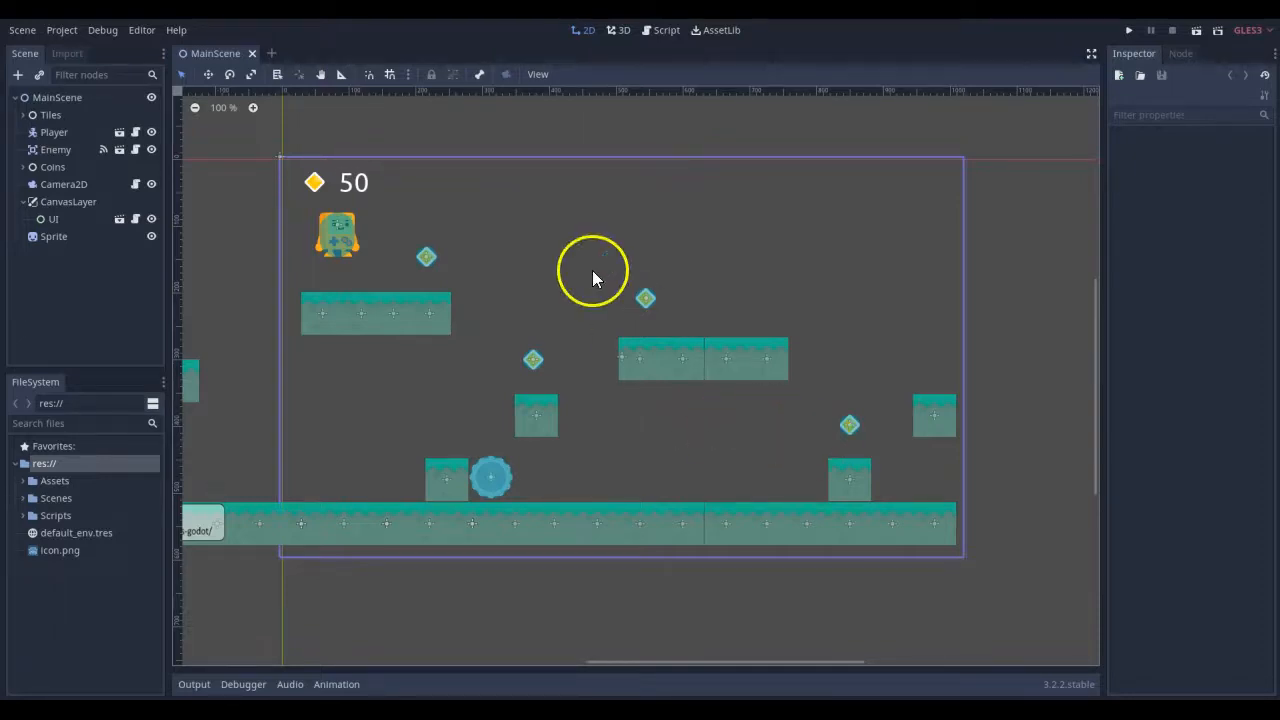
{"action": "left_click", "coordinate": [474, 236]}
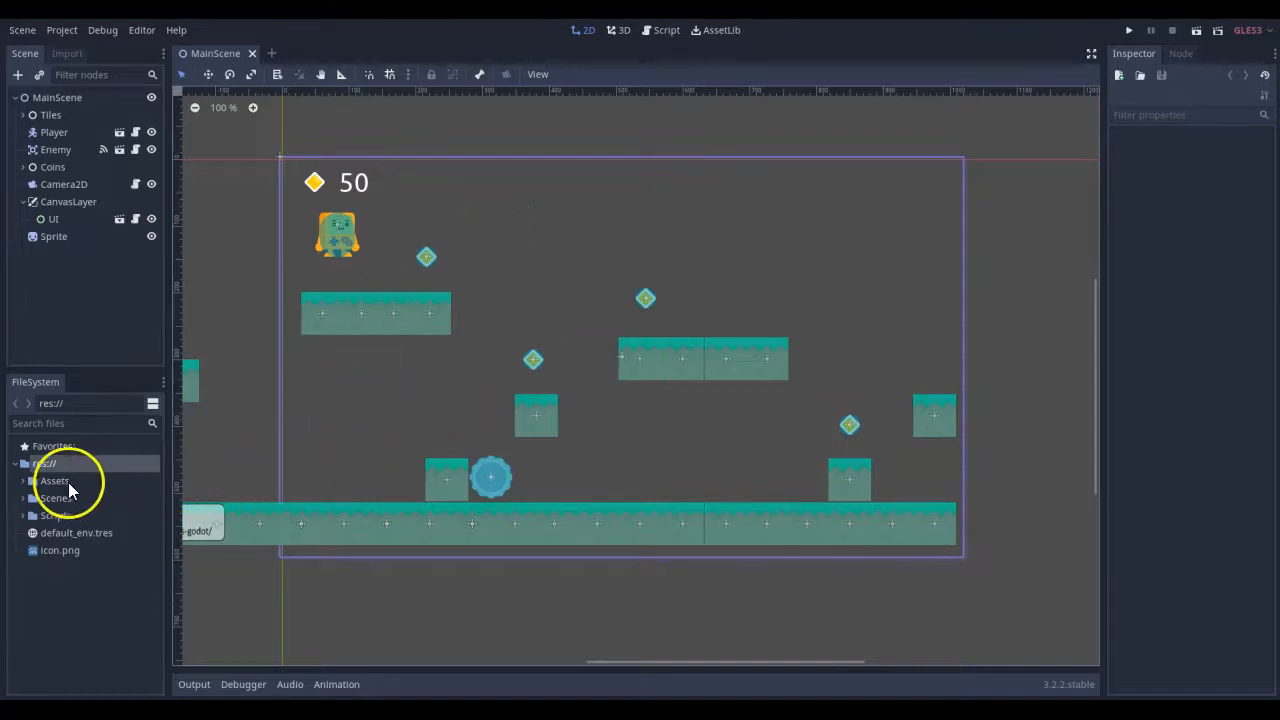
Step: Turn off looping for collectcoin-6075.ogg in the Assets/Audio folder and reimport the file
{"action": "left_click", "coordinate": [24, 481]}
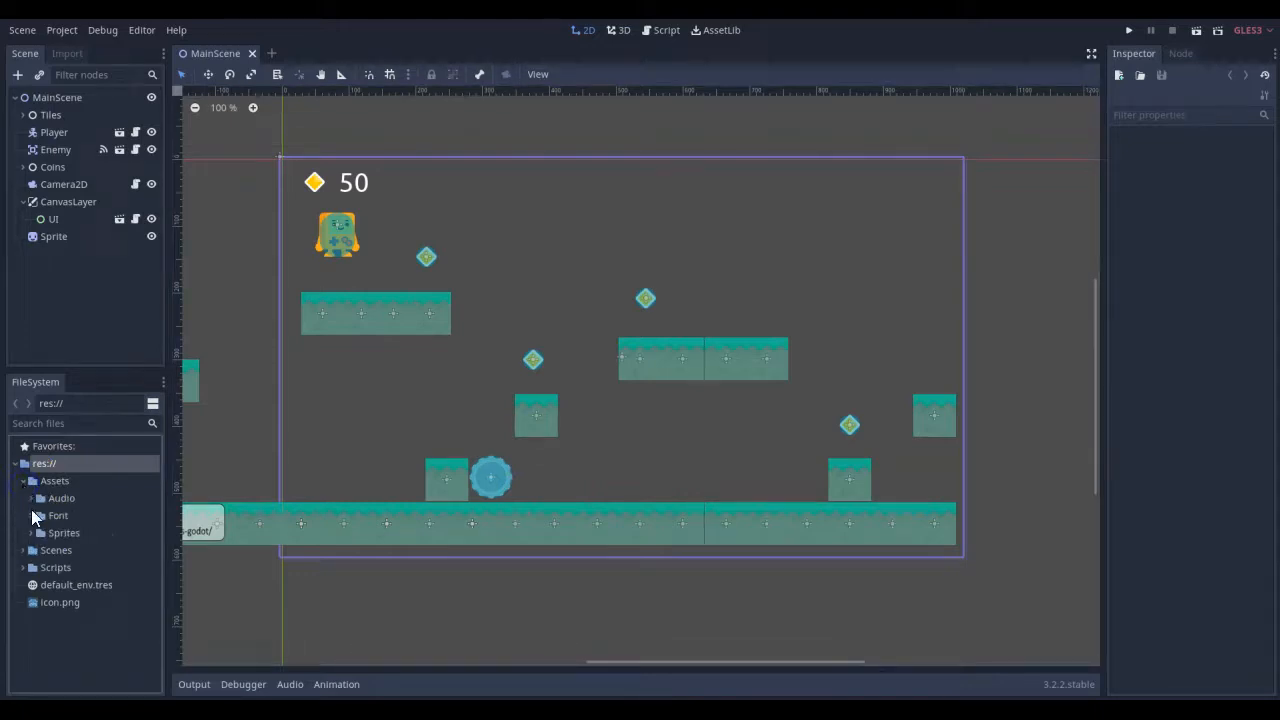
{"action": "left_click", "coordinate": [32, 498]}
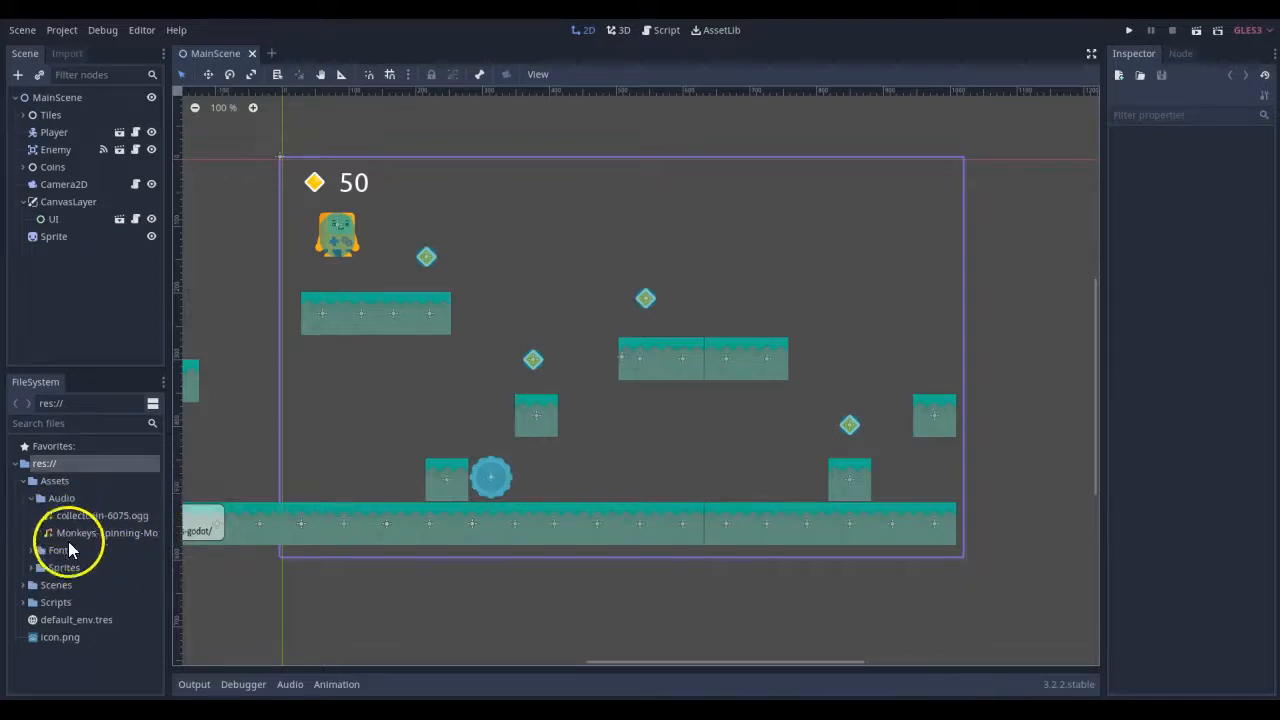
{"action": "left_click", "coordinate": [105, 516]}
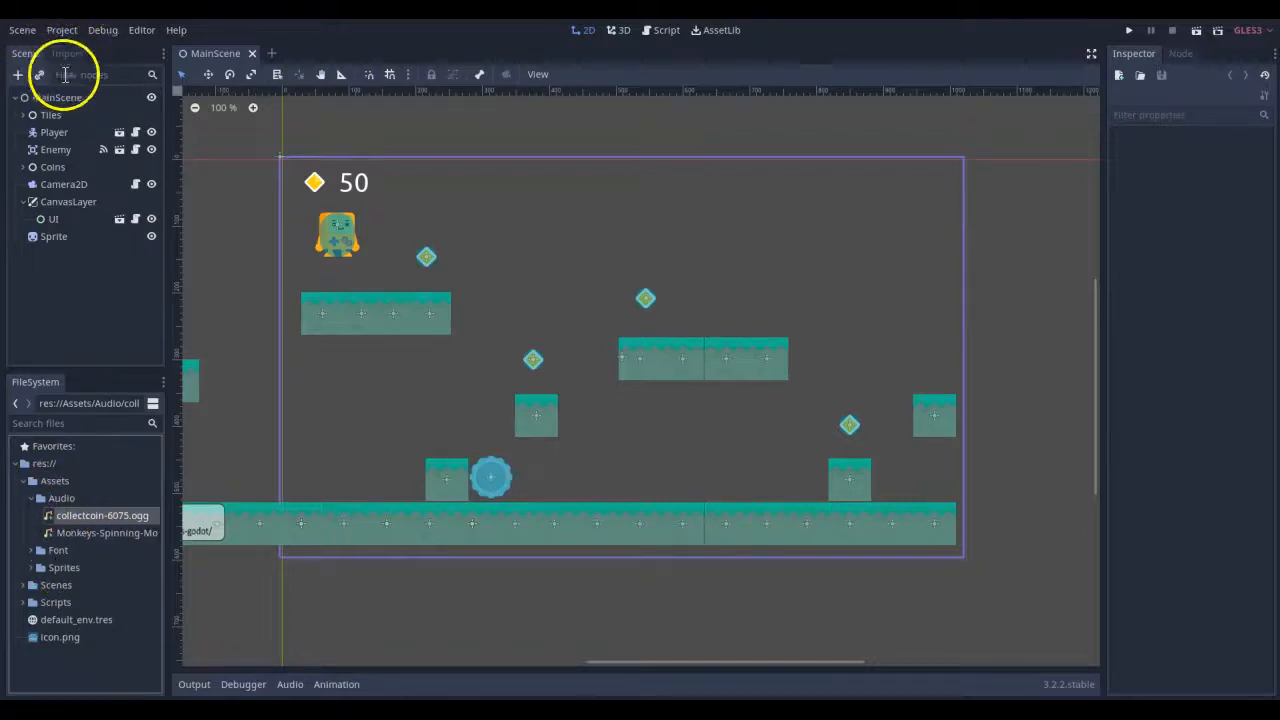
{"action": "left_click", "coordinate": [68, 55]}
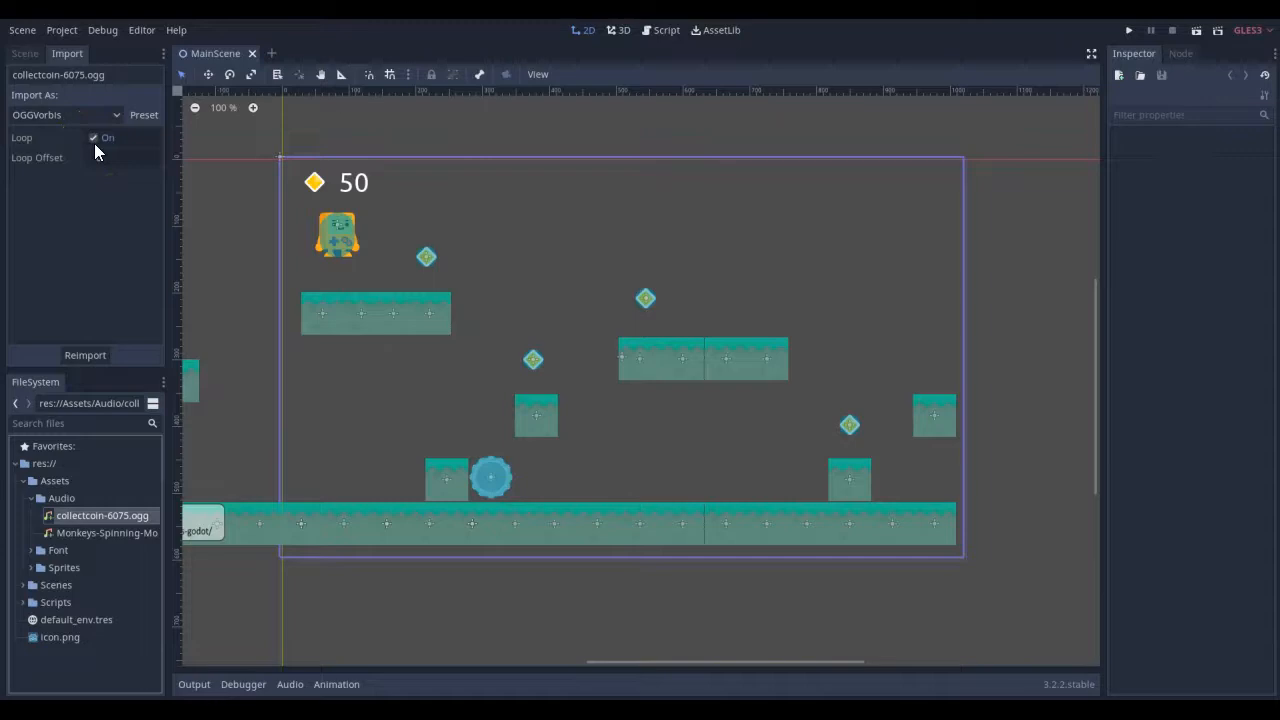
{"action": "left_click", "coordinate": [95, 138]}
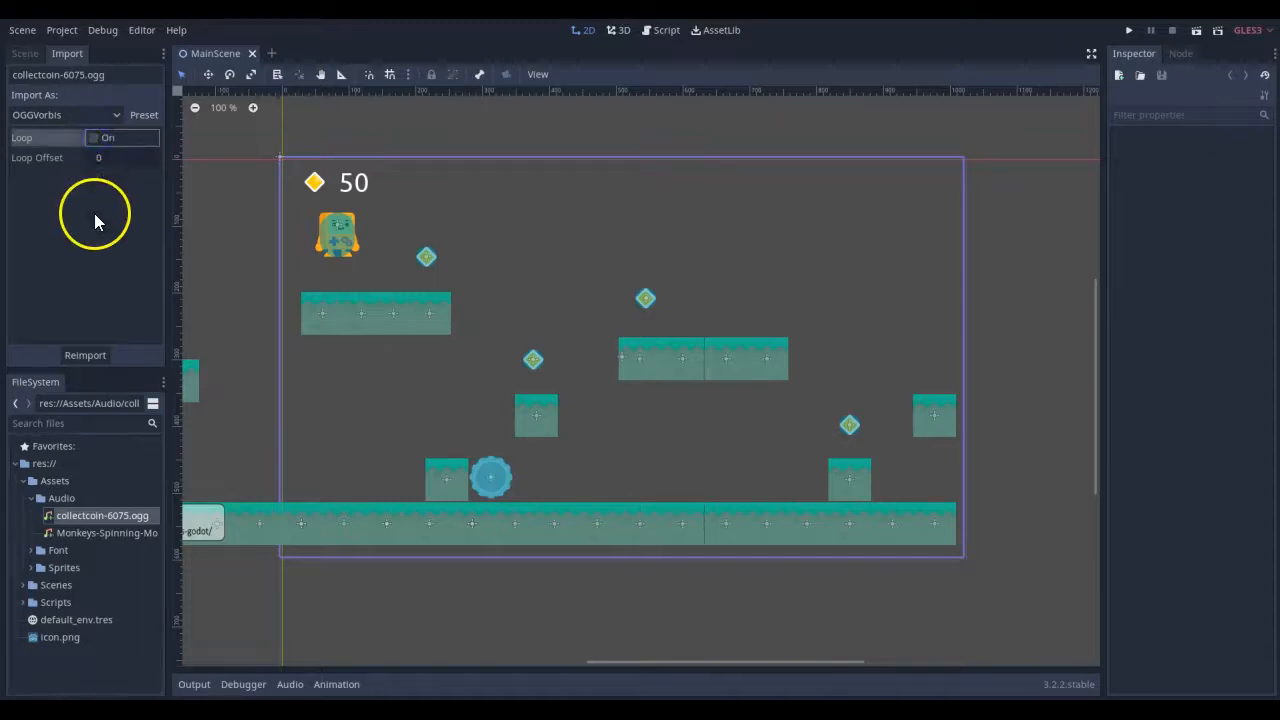
{"action": "left_click", "coordinate": [86, 356]}
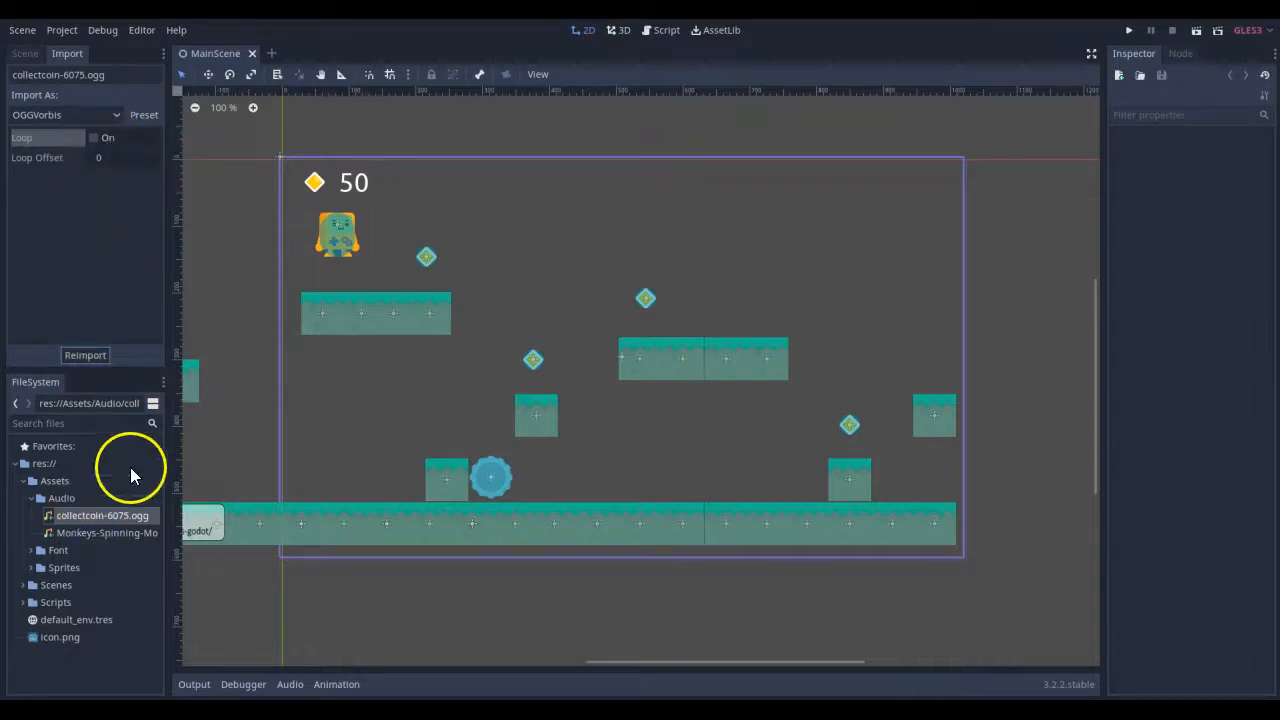
Step: Check the loop import setting of the Monkeys-Spinning-Monkeys.ogg music file and compare it with collectcoin-6075.ogg
{"action": "left_click", "coordinate": [104, 534]}
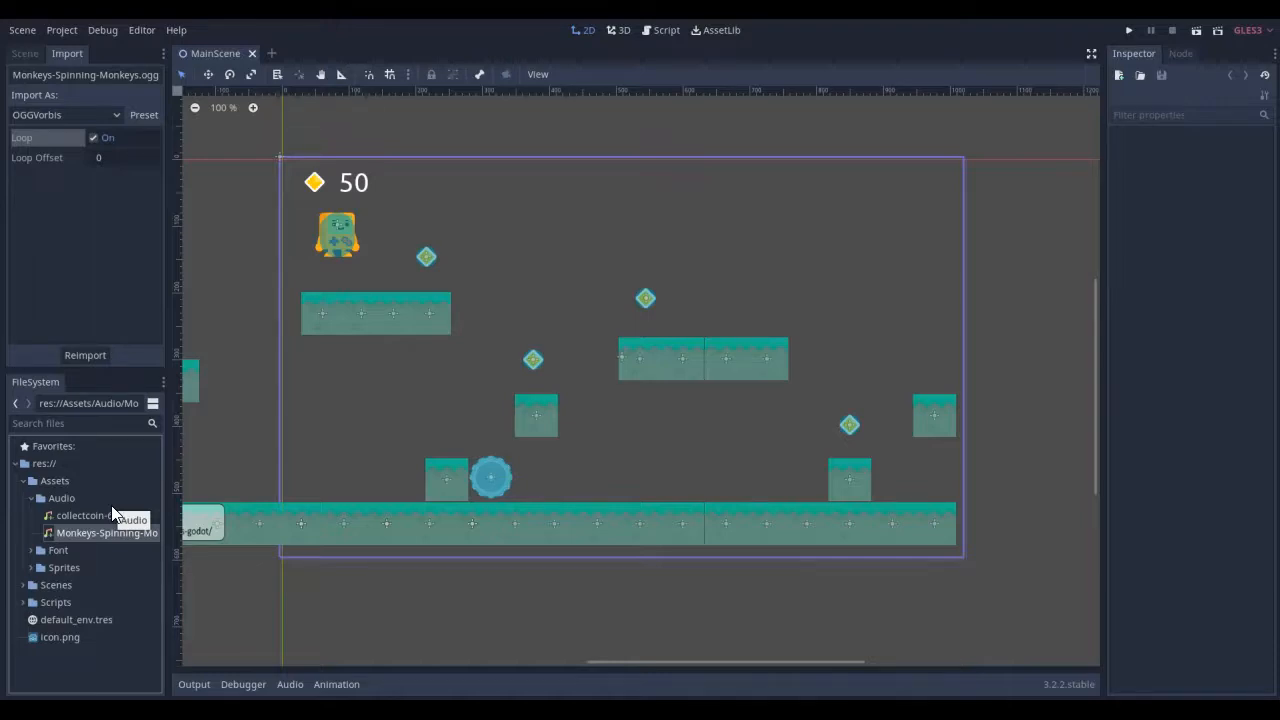
{"action": "left_click", "coordinate": [116, 138]}
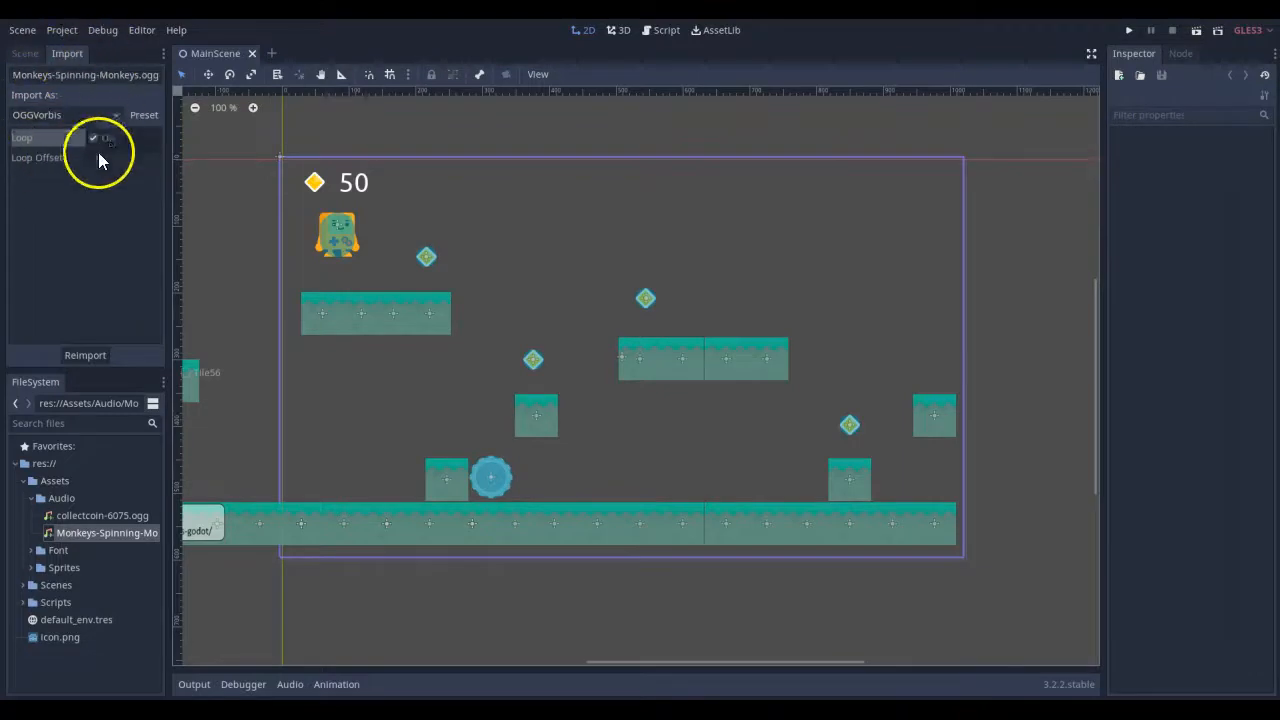
{"action": "left_click_drag", "start_coordinate": [88, 157], "coordinate": [90, 166]}
{"action": "left_click_drag", "start_coordinate": [90, 166], "coordinate": [89, 534]}
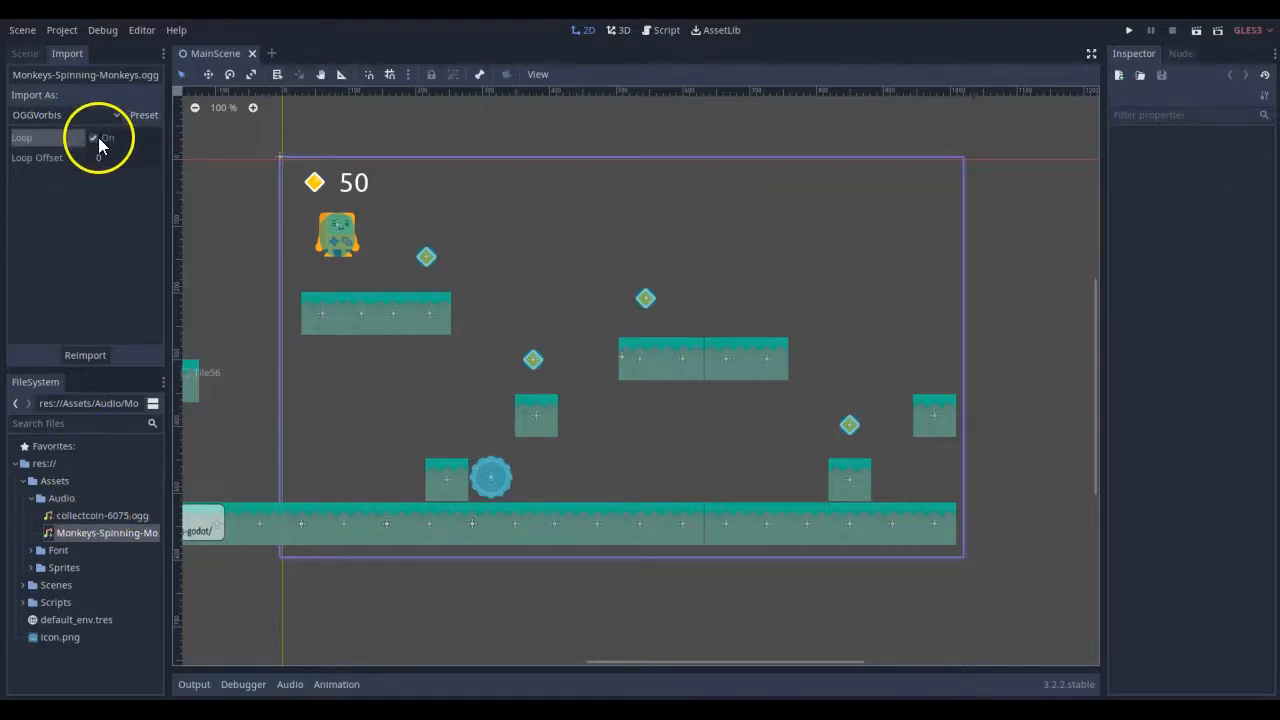
{"action": "left_click", "coordinate": [95, 514]}
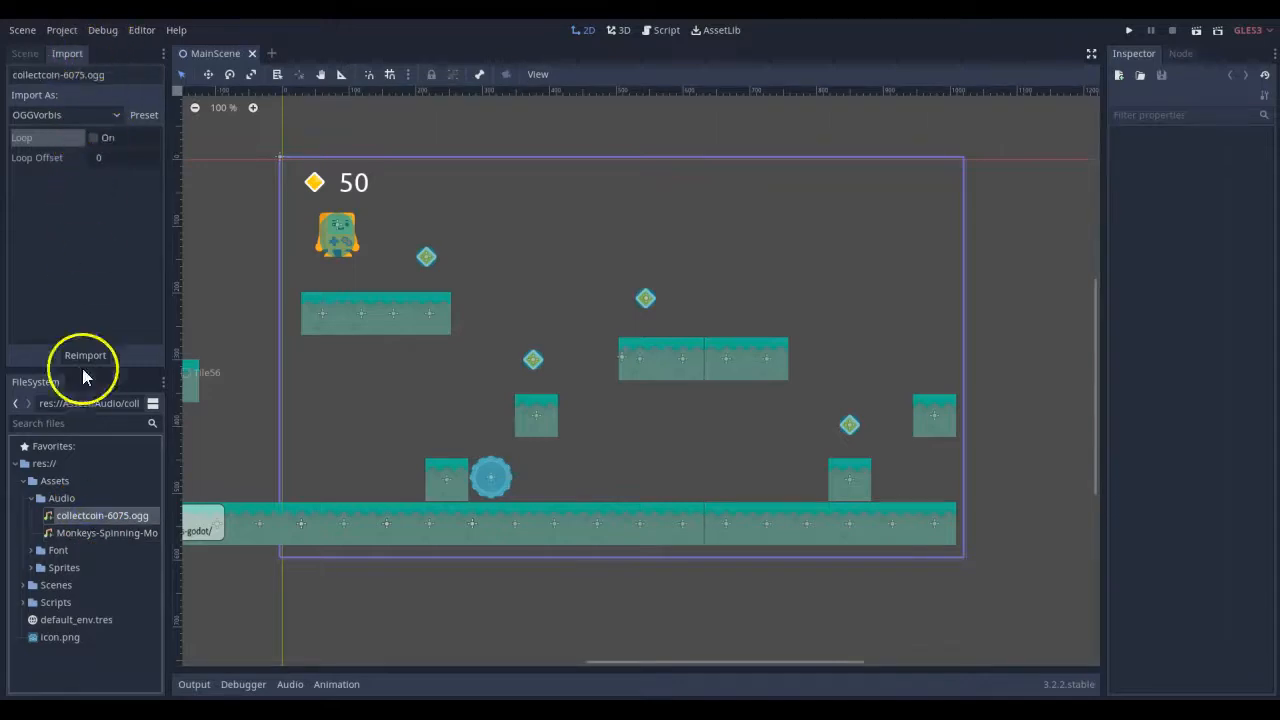
Step: Open the Coin.tscn scene from the Scenes folder and show the script attached to its root node
{"action": "left_click", "coordinate": [25, 54]}
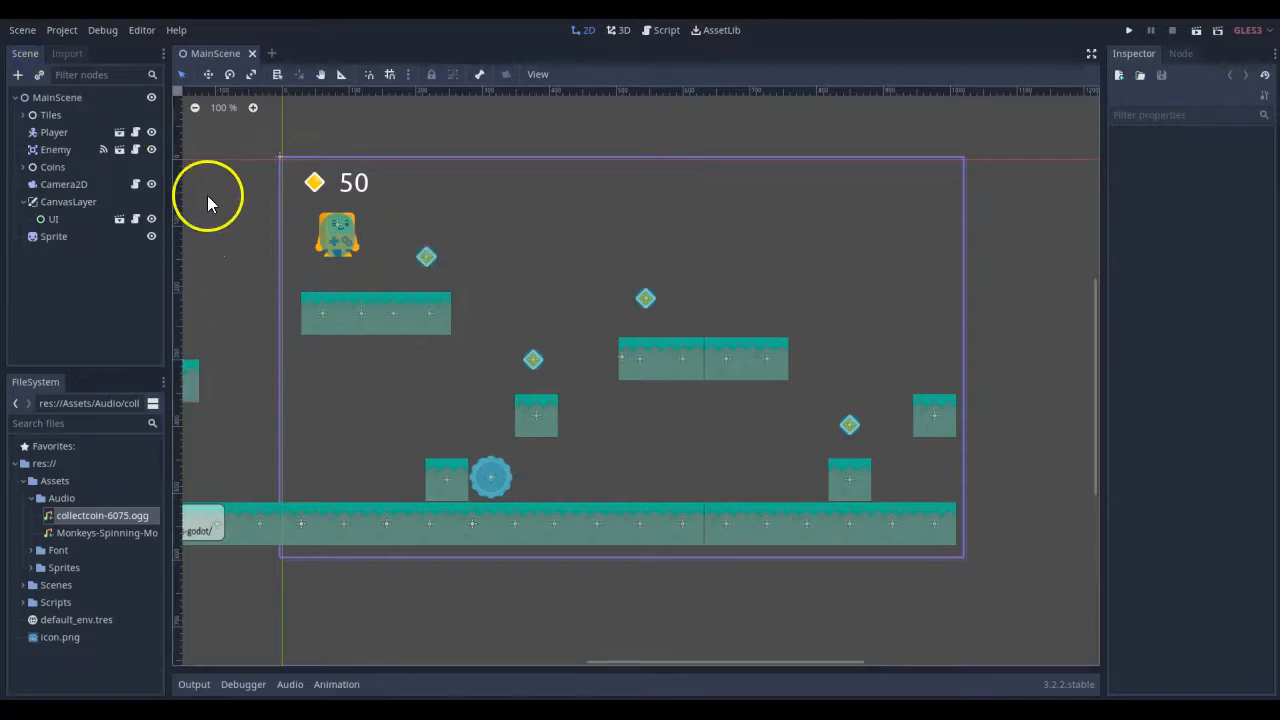
{"action": "left_click", "coordinate": [24, 588]}
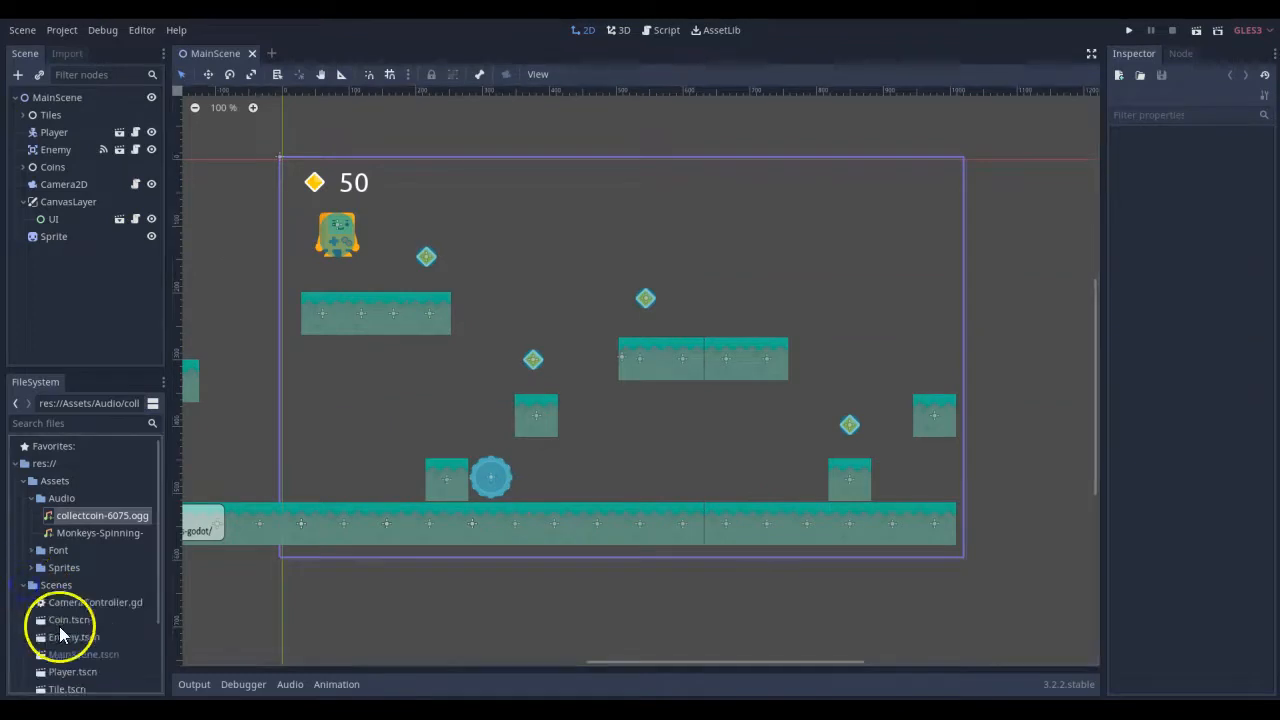
{"action": "scroll", "coordinate": [60, 620], "scroll_direction": "down", "scroll_amount": 3}
{"action": "double_click", "coordinate": [80, 539]}
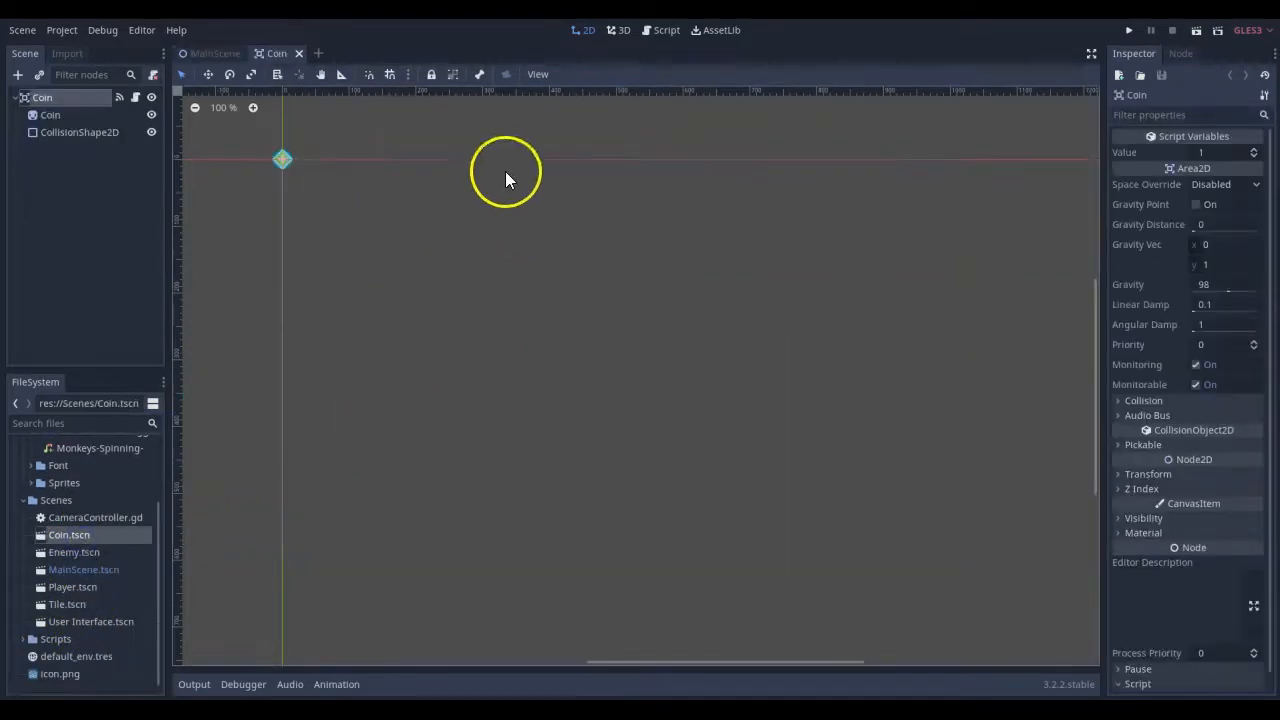
{"action": "left_click", "coordinate": [136, 98]}
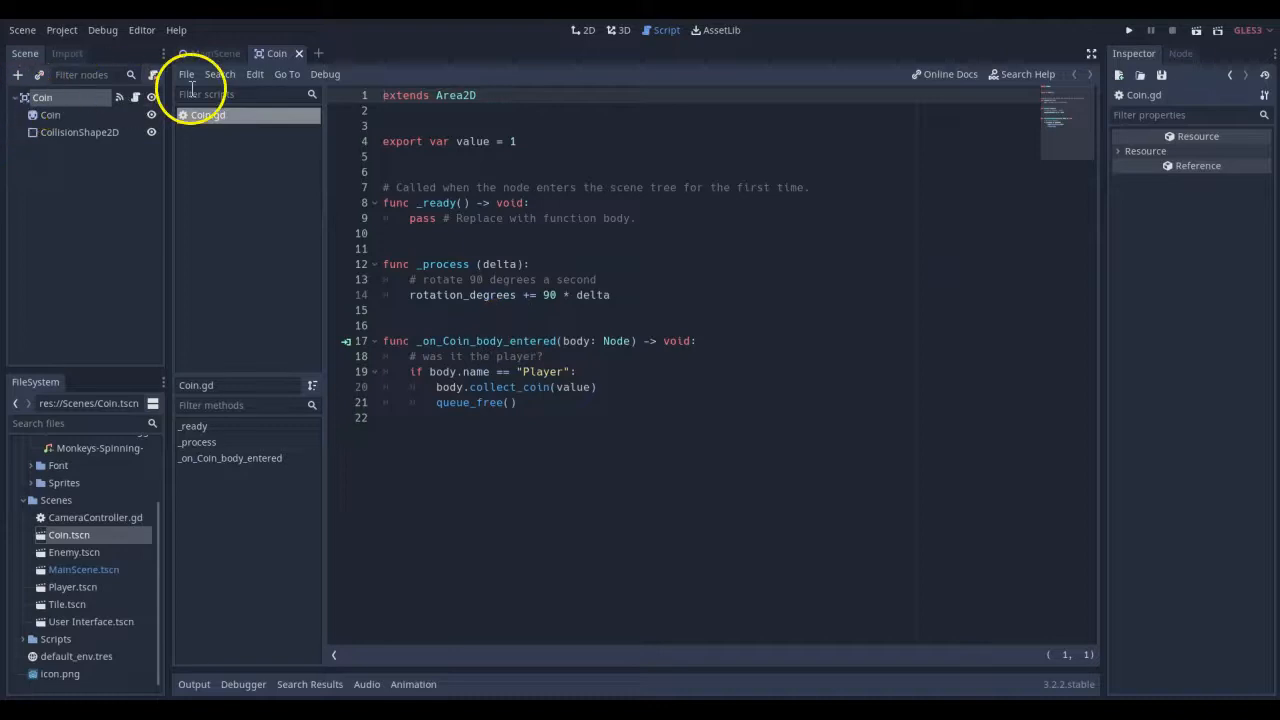
Step: Add an AudioStreamPlayer2D node under the Coin root and assign collectcoin-6075.ogg as its stream
{"action": "left_click", "coordinate": [23, 97]}
{"action": "left_click", "coordinate": [23, 97]}
{"action": "left_click", "coordinate": [17, 74]}
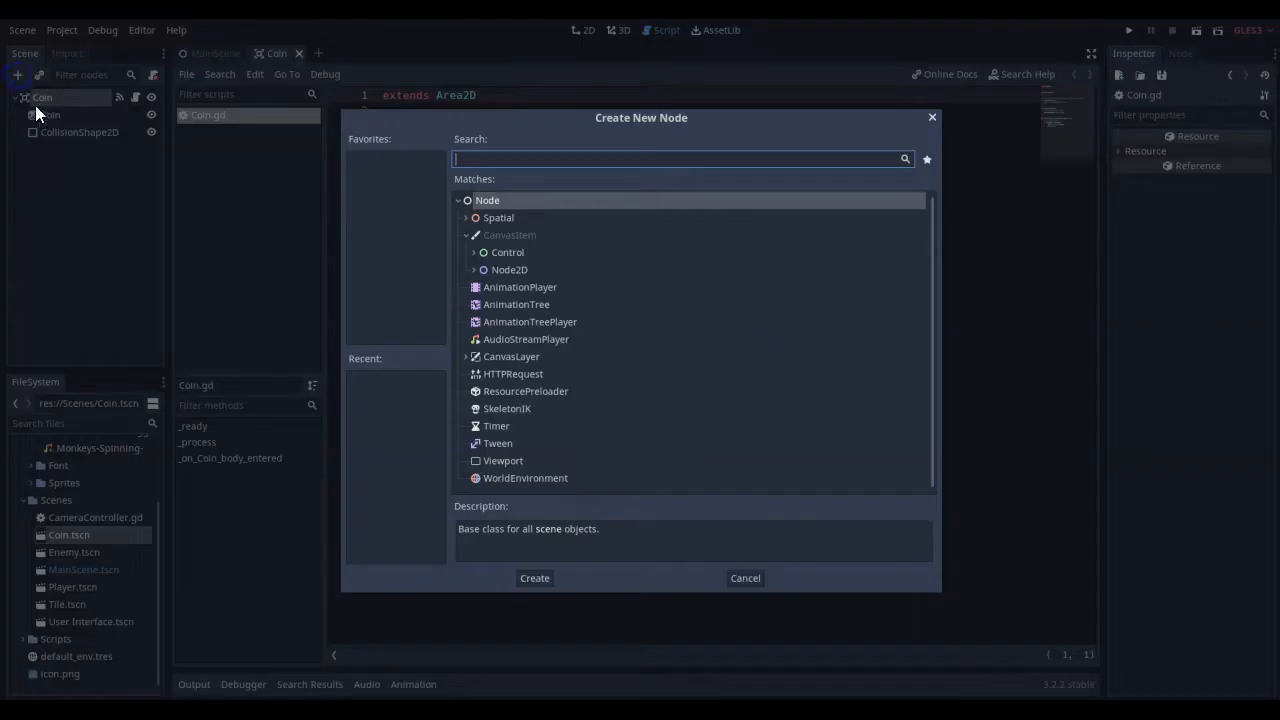
{"action": "type", "text": "au"}
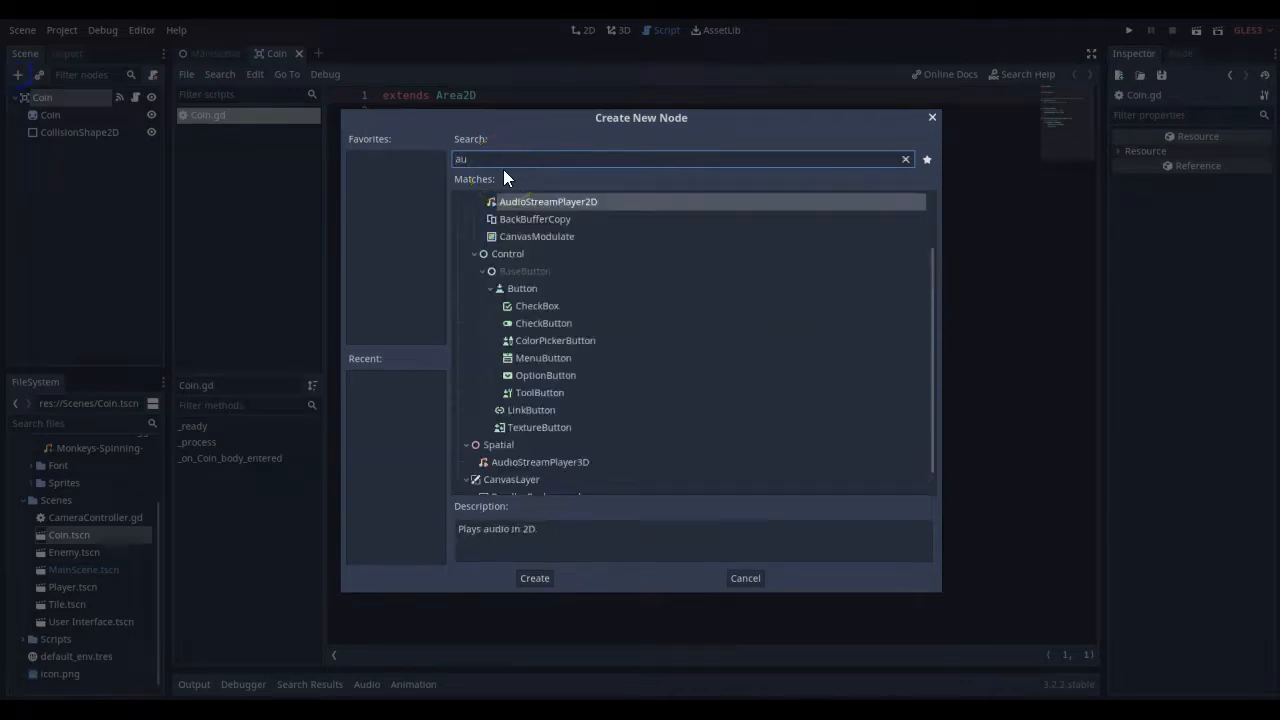
{"action": "double_click", "coordinate": [571, 200]}
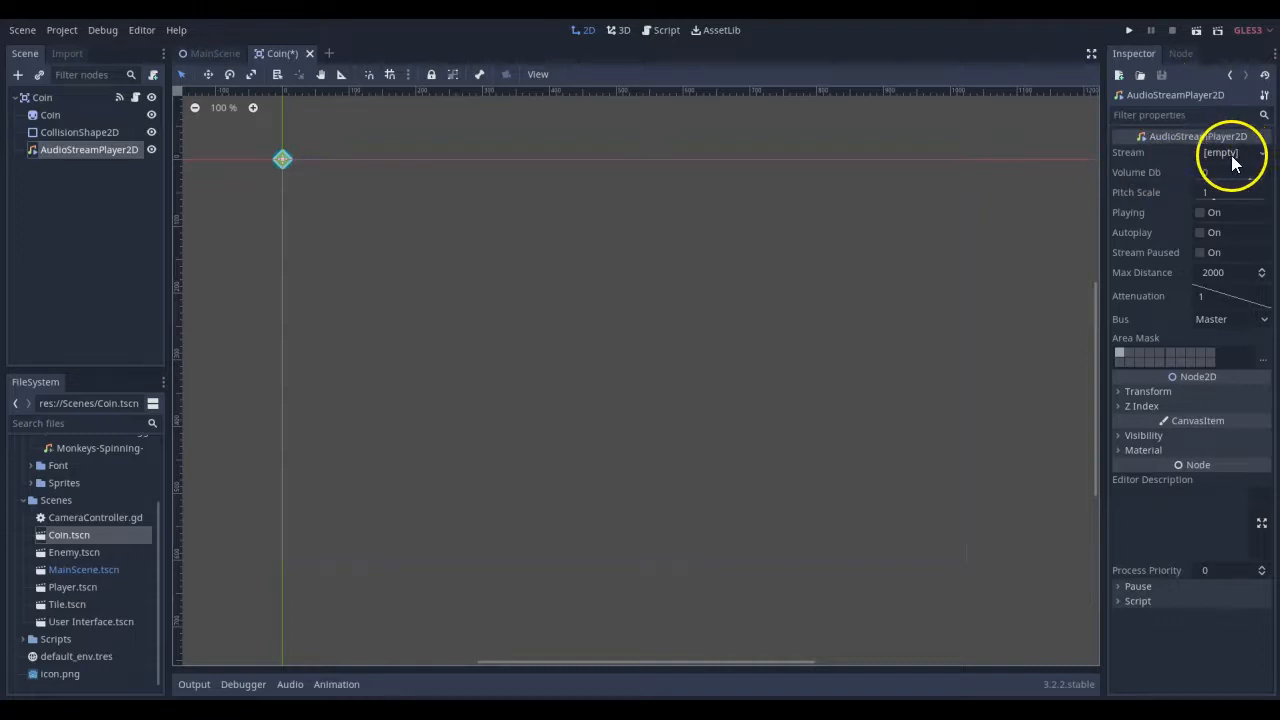
{"action": "scroll", "coordinate": [85, 493], "scroll_direction": "up", "scroll_amount": 3}
{"action": "left_click_drag", "start_coordinate": [84, 516], "coordinate": [1208, 158]}
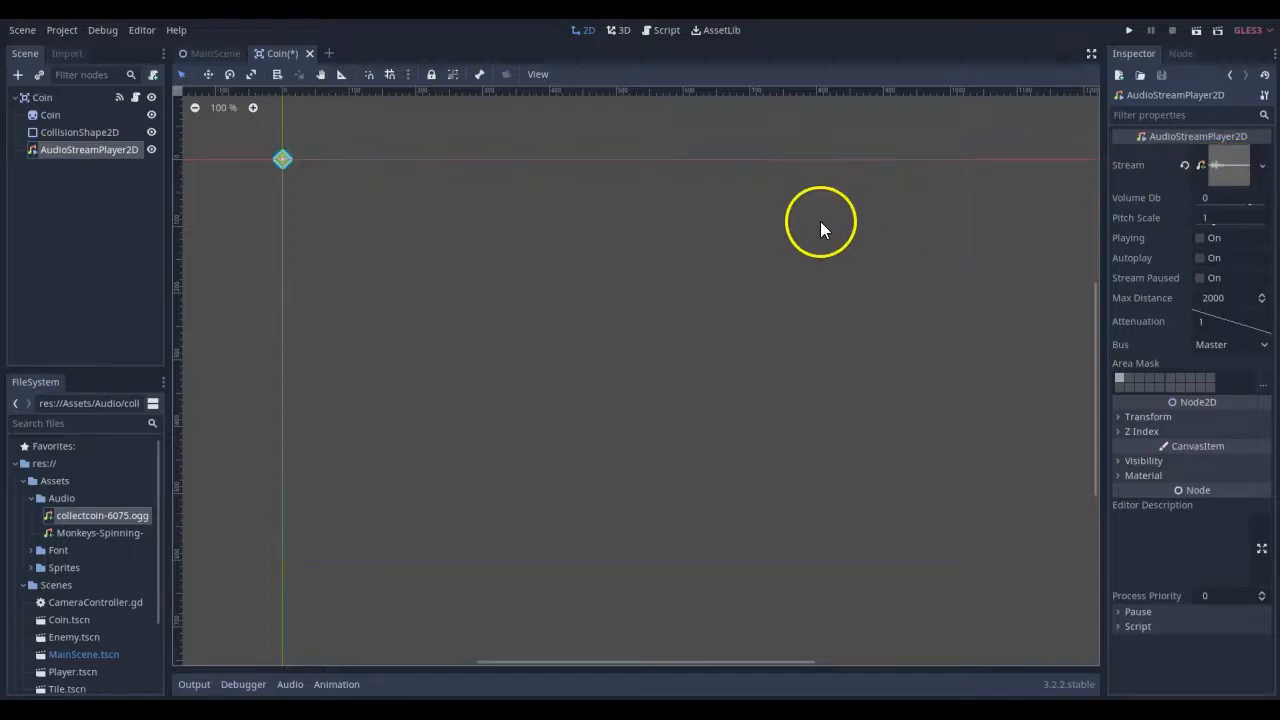
Step: In Coin.gd, add the line $AudioStreamPlayer2D.play() between body.collect_coin(value) and queue_free() in _on_Coin_body_entered
{"action": "left_click", "coordinate": [135, 97]}
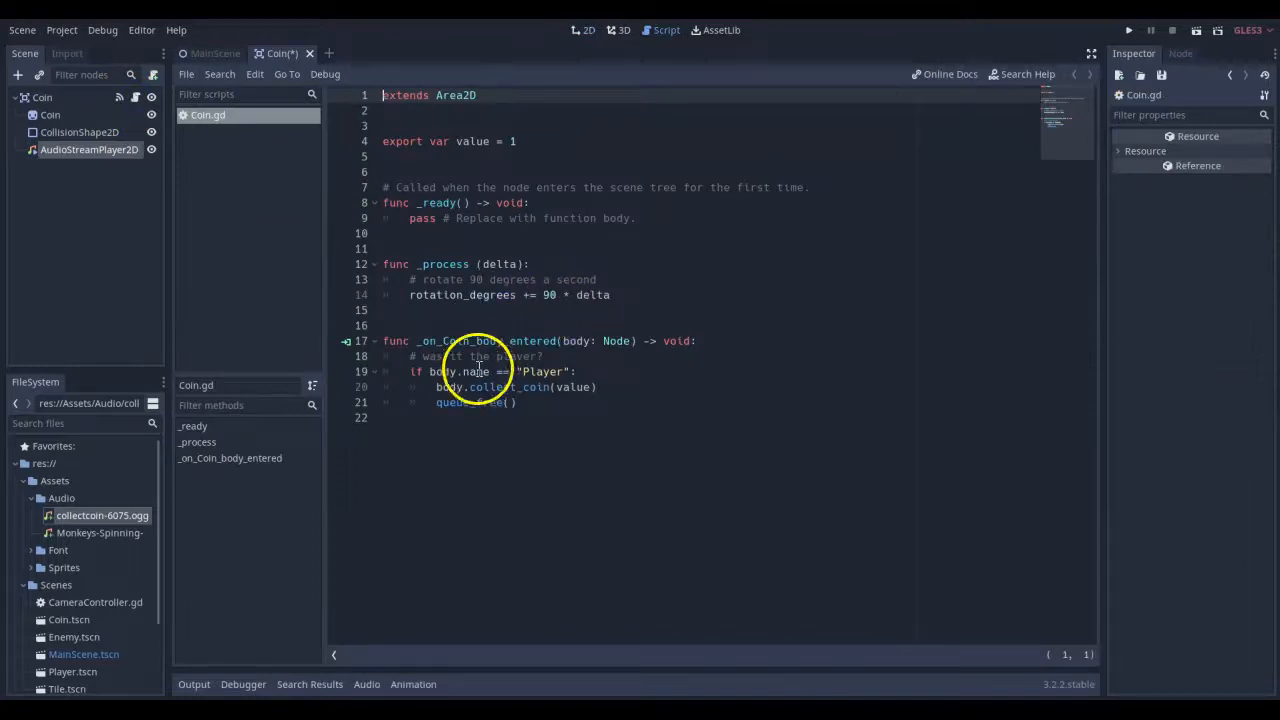
{"action": "left_click", "coordinate": [608, 387]}
{"action": "key", "text": "Return"}
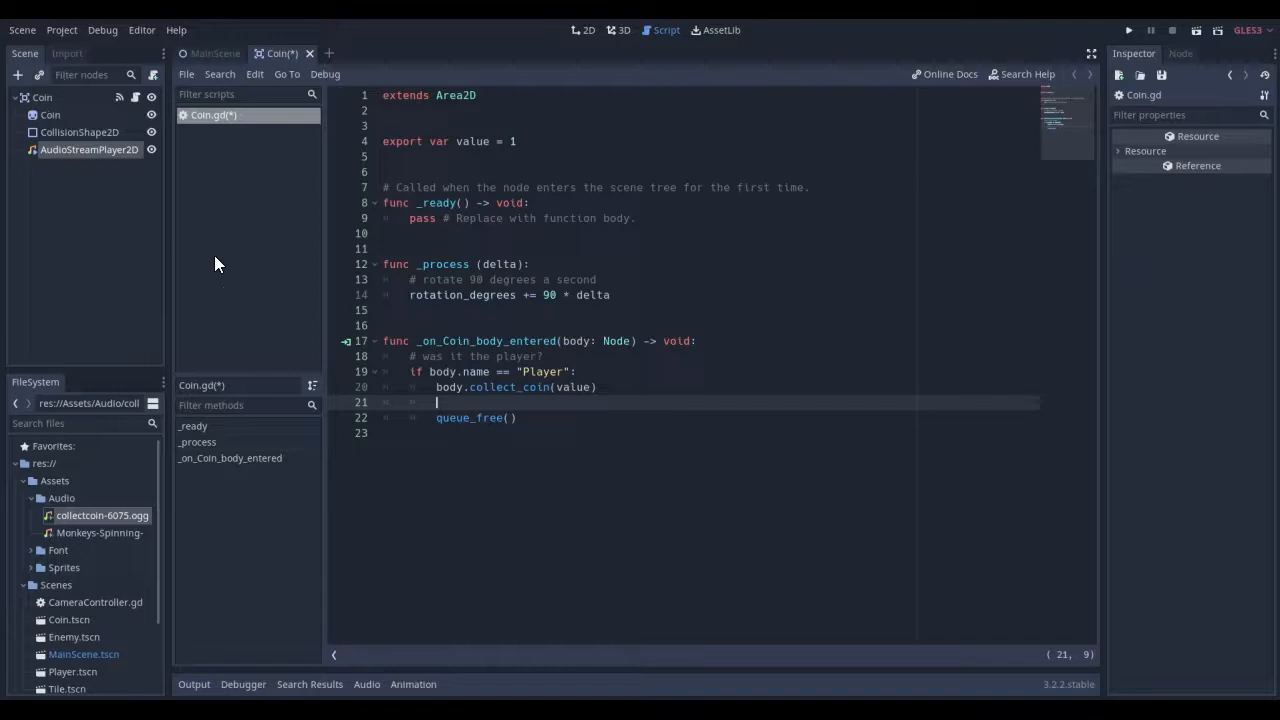
{"action": "type", "text": "$"}
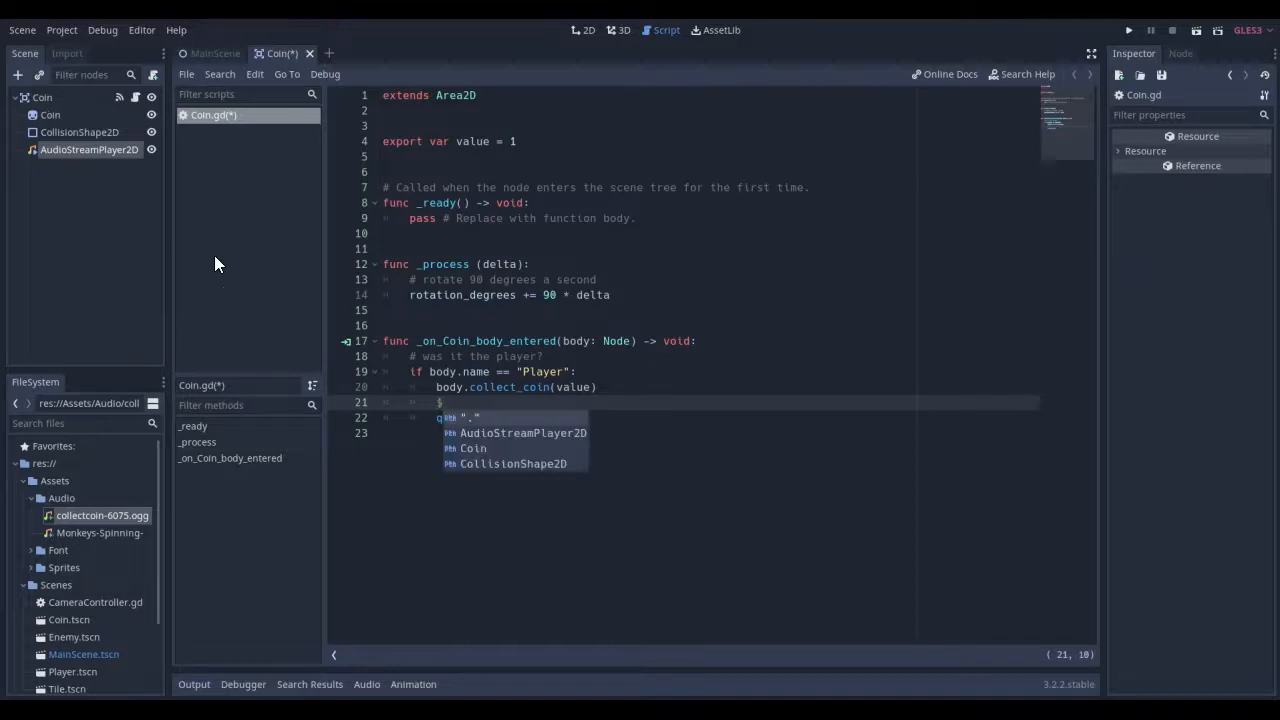
{"action": "left_click", "coordinate": [538, 440]}
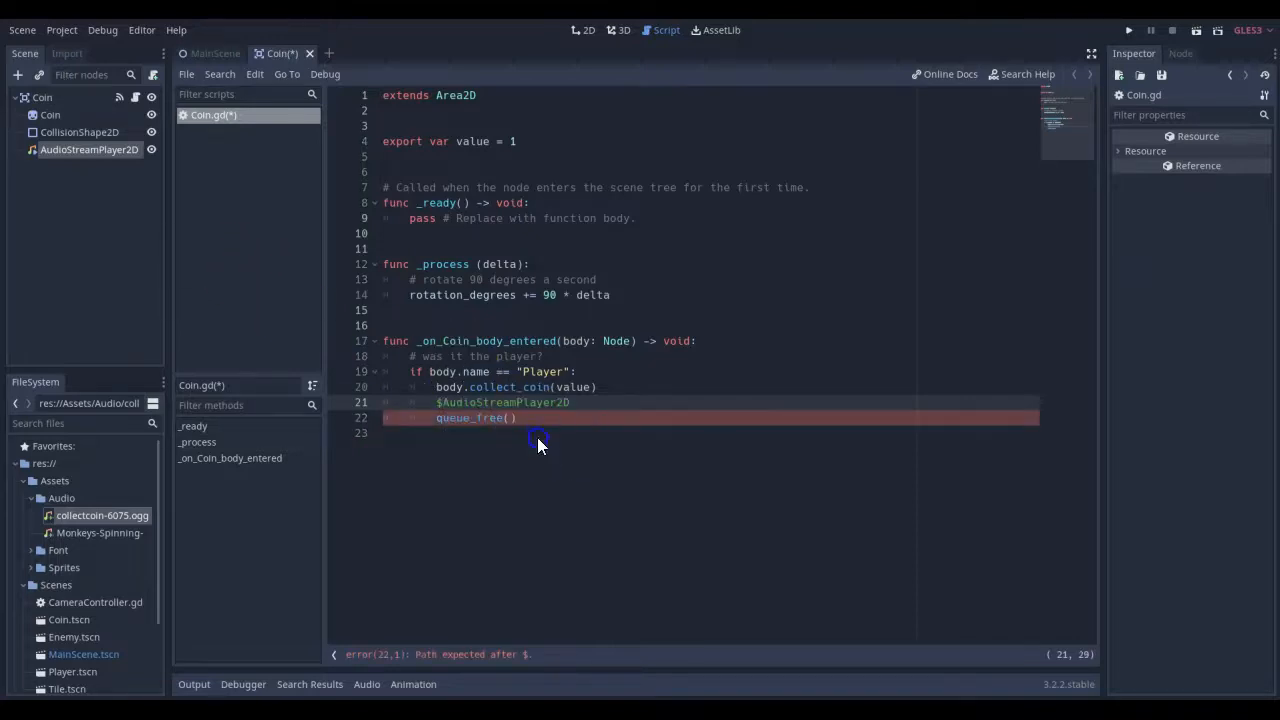
{"action": "left_click", "coordinate": [575, 404]}
{"action": "type", "text": ".pl"}
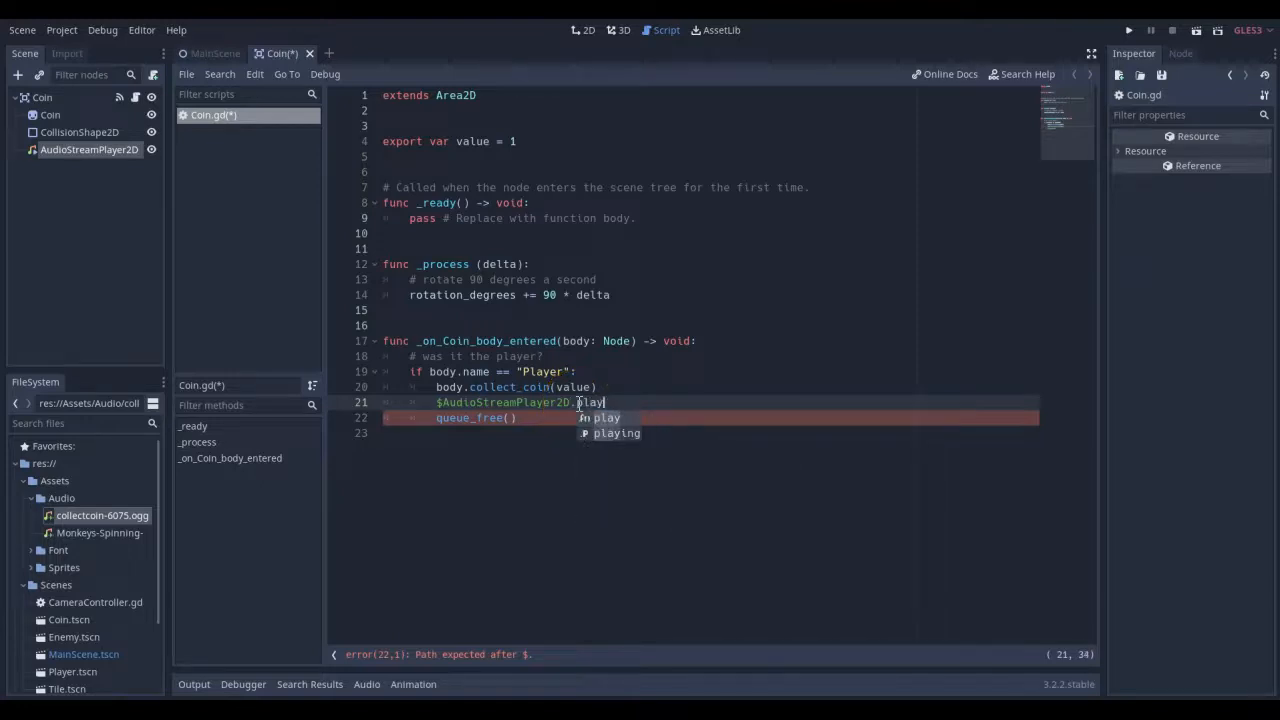
{"action": "type", "text": "ay"}
{"action": "left_click", "coordinate": [606, 417]}
{"action": "left_click", "coordinate": [681, 451]}
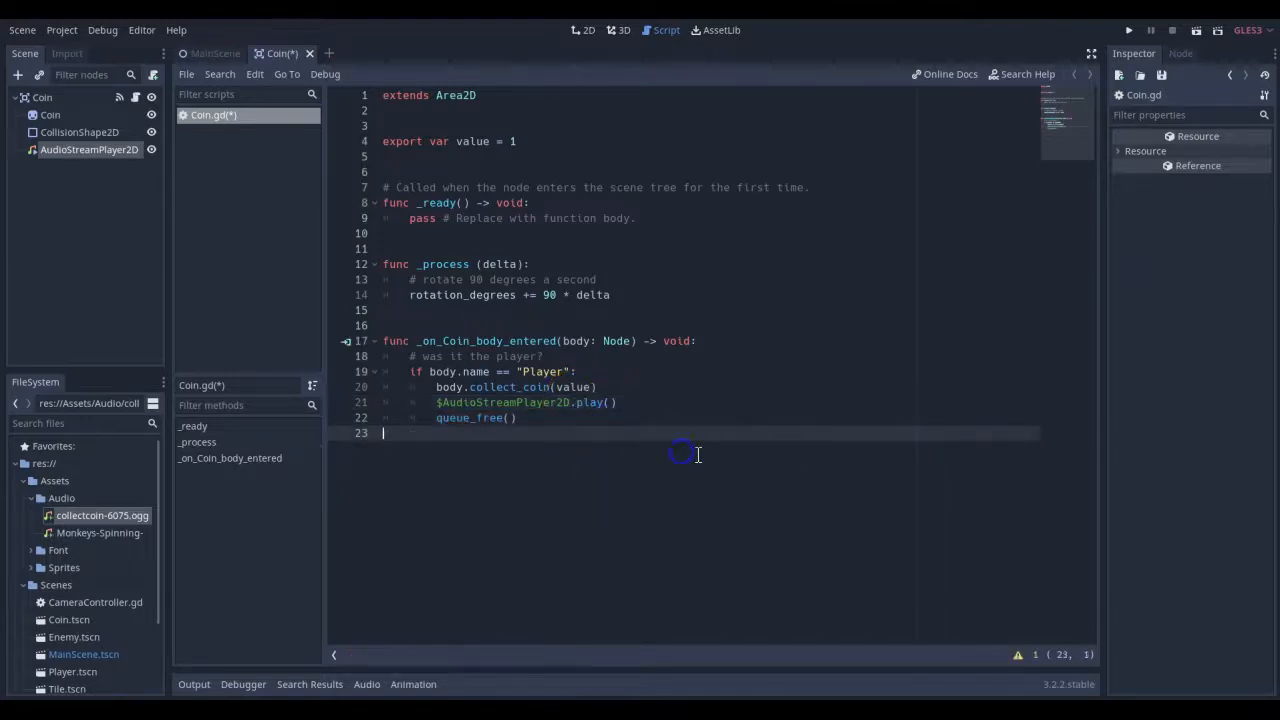
Step: Run the project, walk the player into the first coin to test the pickup sound, and close the game
{"action": "left_click", "coordinate": [1127, 32]}
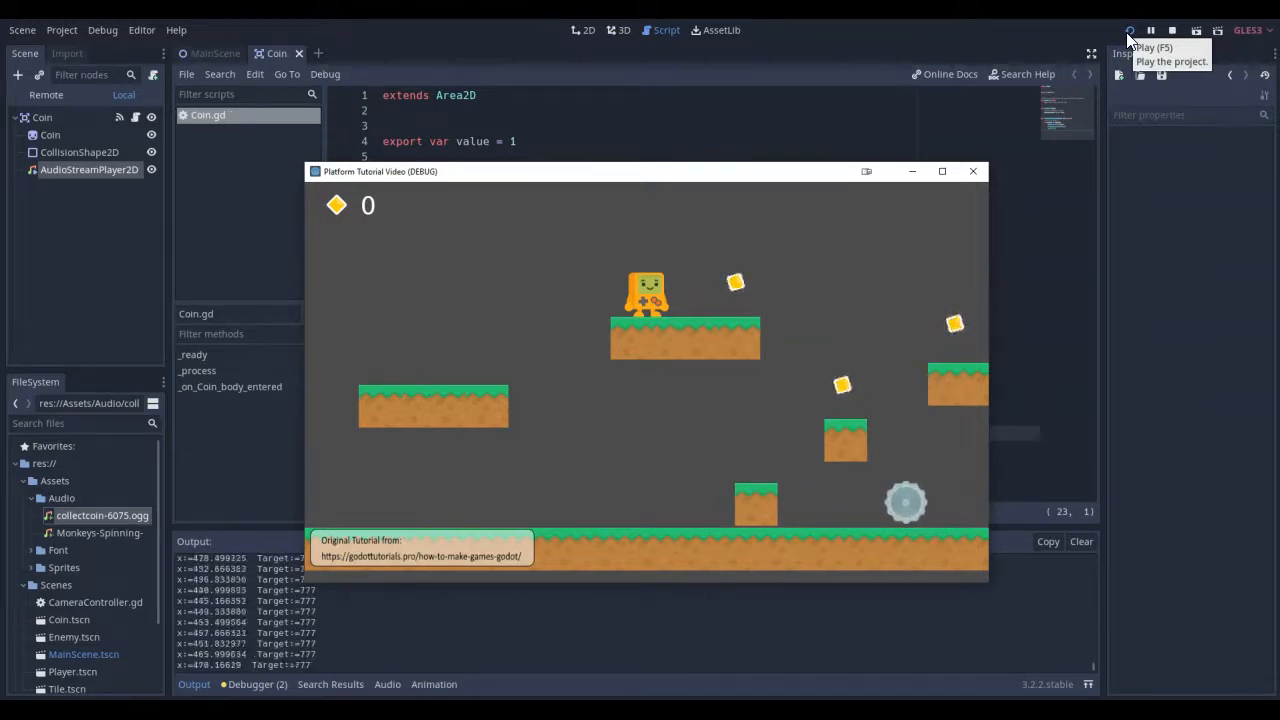
{"action": "key", "text": "Right"}
{"action": "key", "text": "Right"}
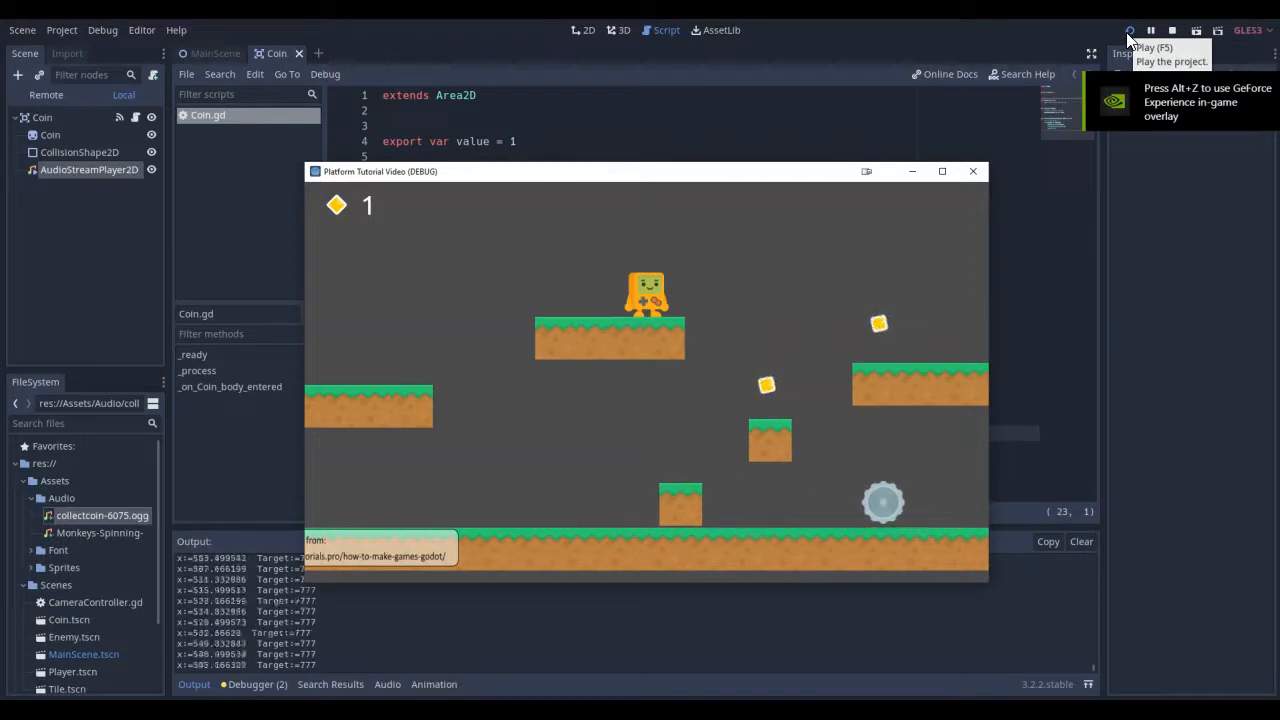
{"action": "left_click", "coordinate": [973, 171]}
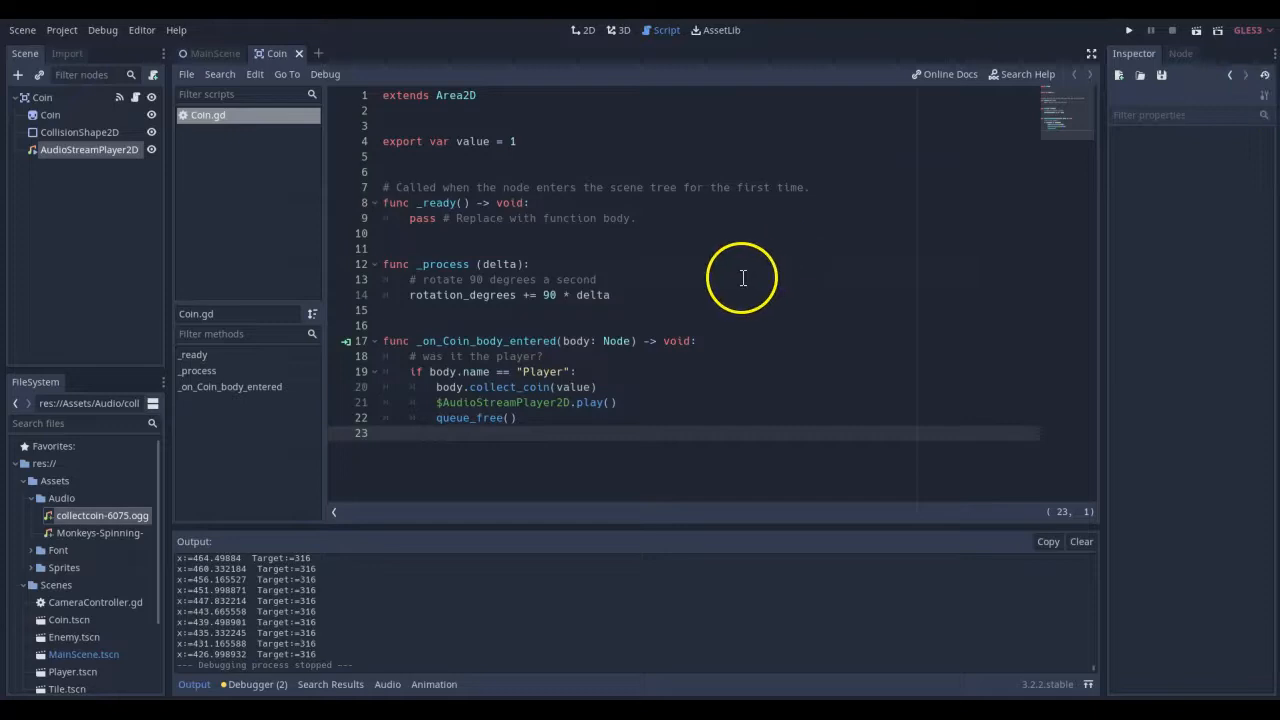
Step: Comment out the queue_free() call below the audio play line in Coin.gd
{"action": "left_click", "coordinate": [612, 403]}
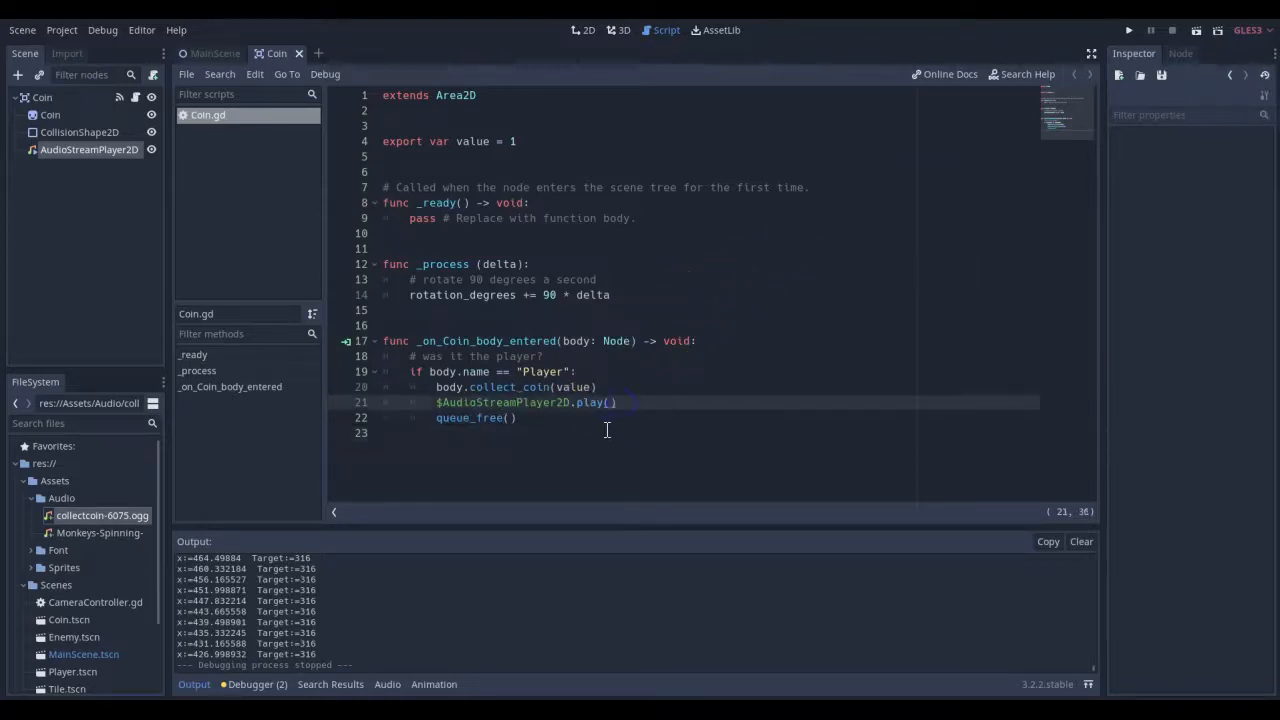
{"action": "left_click", "coordinate": [521, 420]}
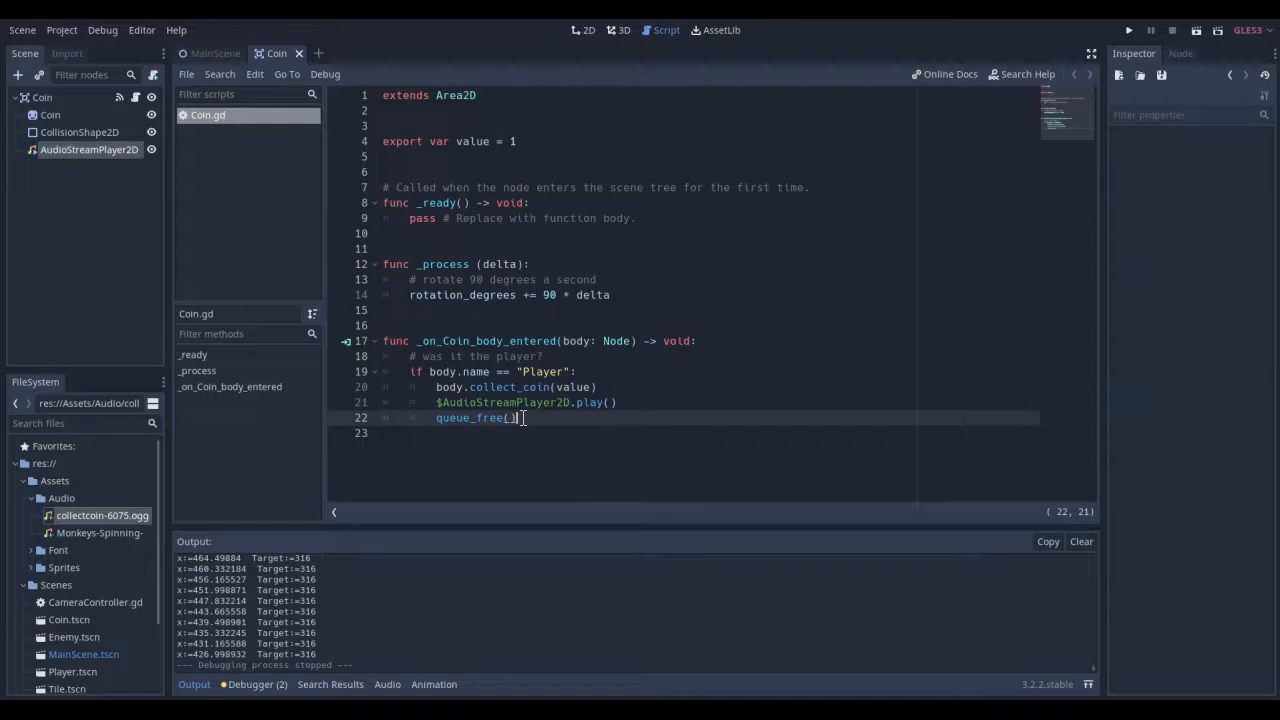
{"action": "left_click", "coordinate": [436, 420]}
{"action": "type", "text": "#"}
{"action": "left_click", "coordinate": [474, 461]}
Step: Run the project again and walk the player back and forth across the first coin to test the sound repeatedly
{"action": "left_click", "coordinate": [1129, 30]}
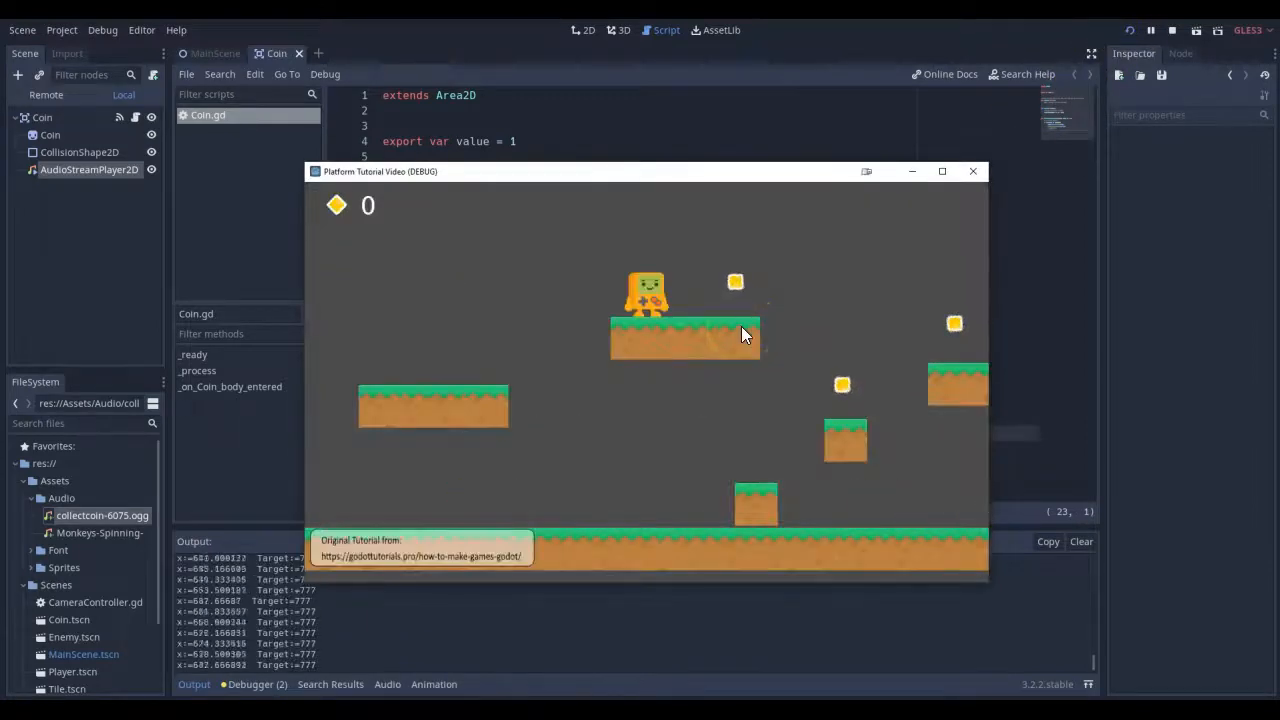
{"action": "key", "text": "Right"}
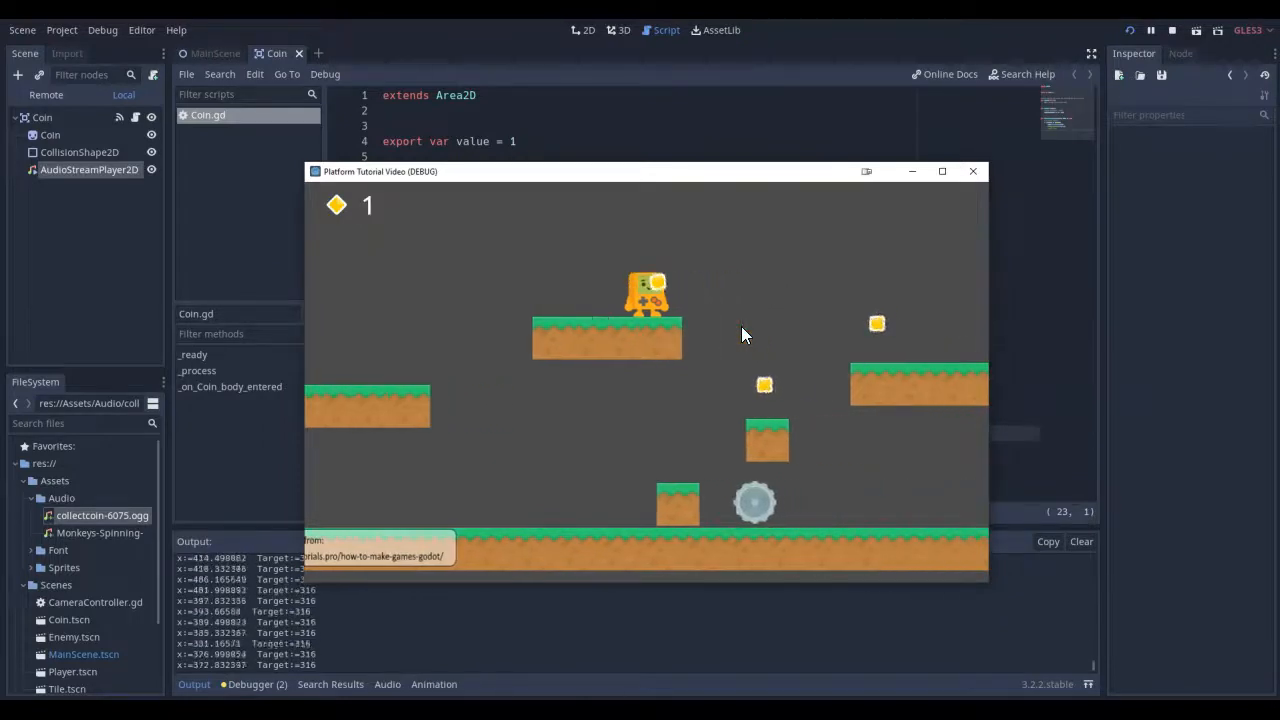
{"action": "key", "text": "Left"}
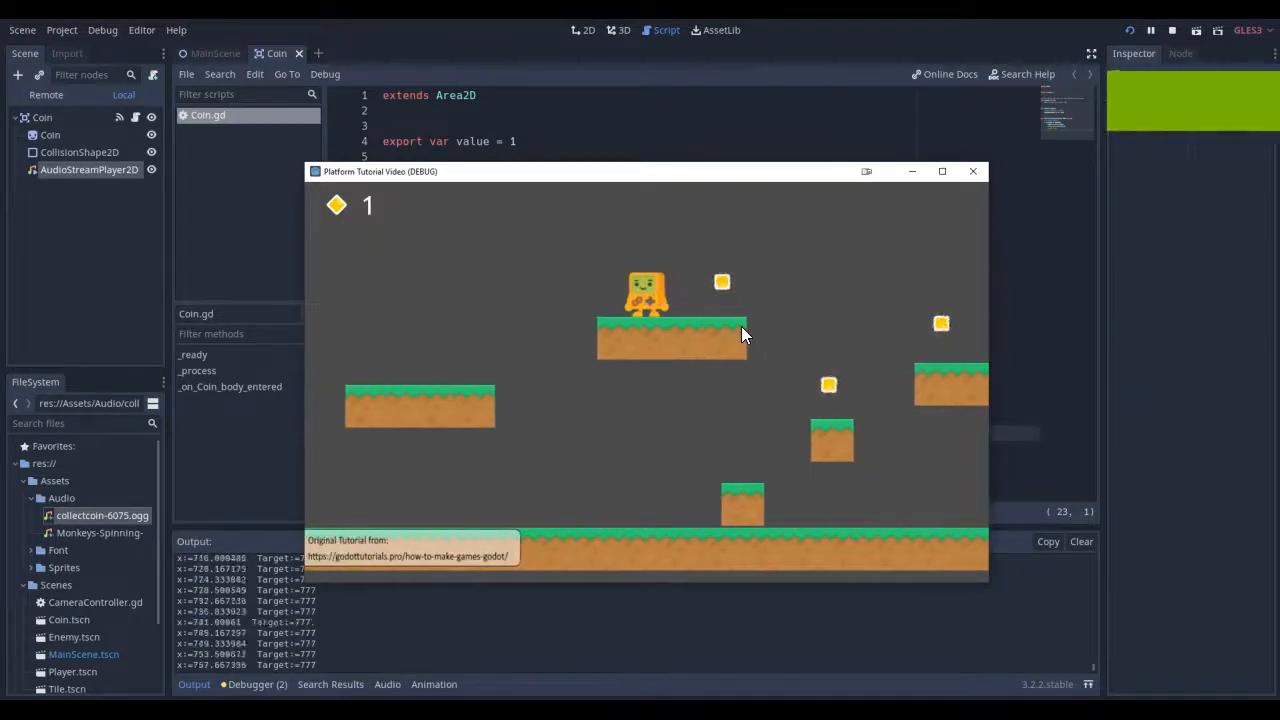
{"action": "key", "text": "Right"}
{"action": "key", "text": "Right"}
{"action": "key", "text": "Left"}
{"action": "key", "text": "Right"}
{"action": "key", "text": "Left"}
{"action": "key", "text": "Right"}
{"action": "key", "text": "Left"}
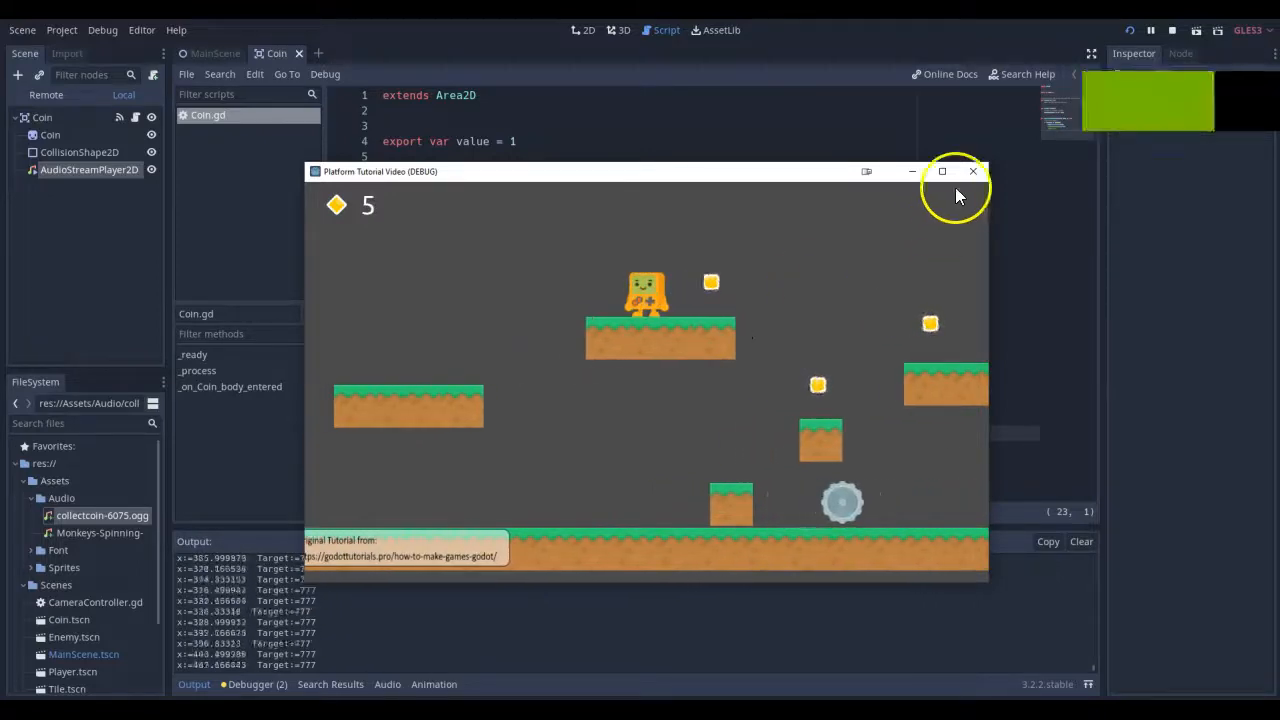
Step: Close the running game and insert a blank line below $AudioStreamPlayer2D.play() in Coin.gd
{"action": "left_click", "coordinate": [972, 171]}
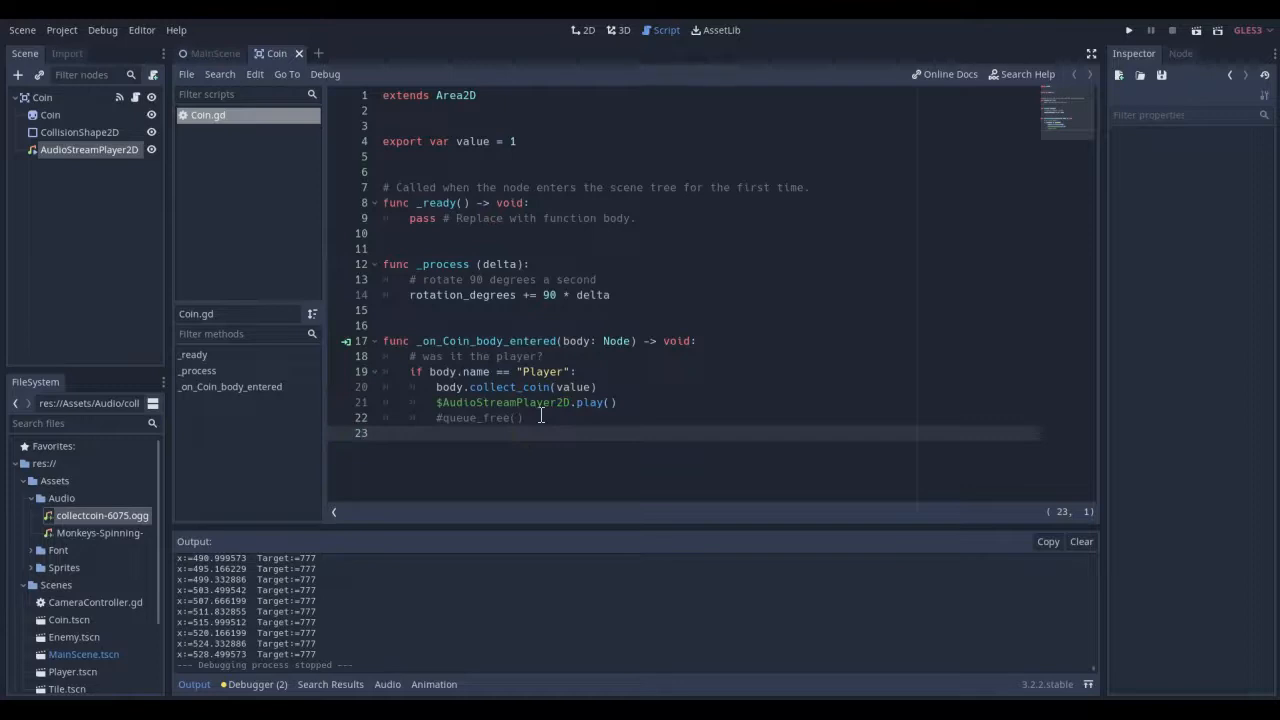
{"action": "left_click", "coordinate": [627, 404]}
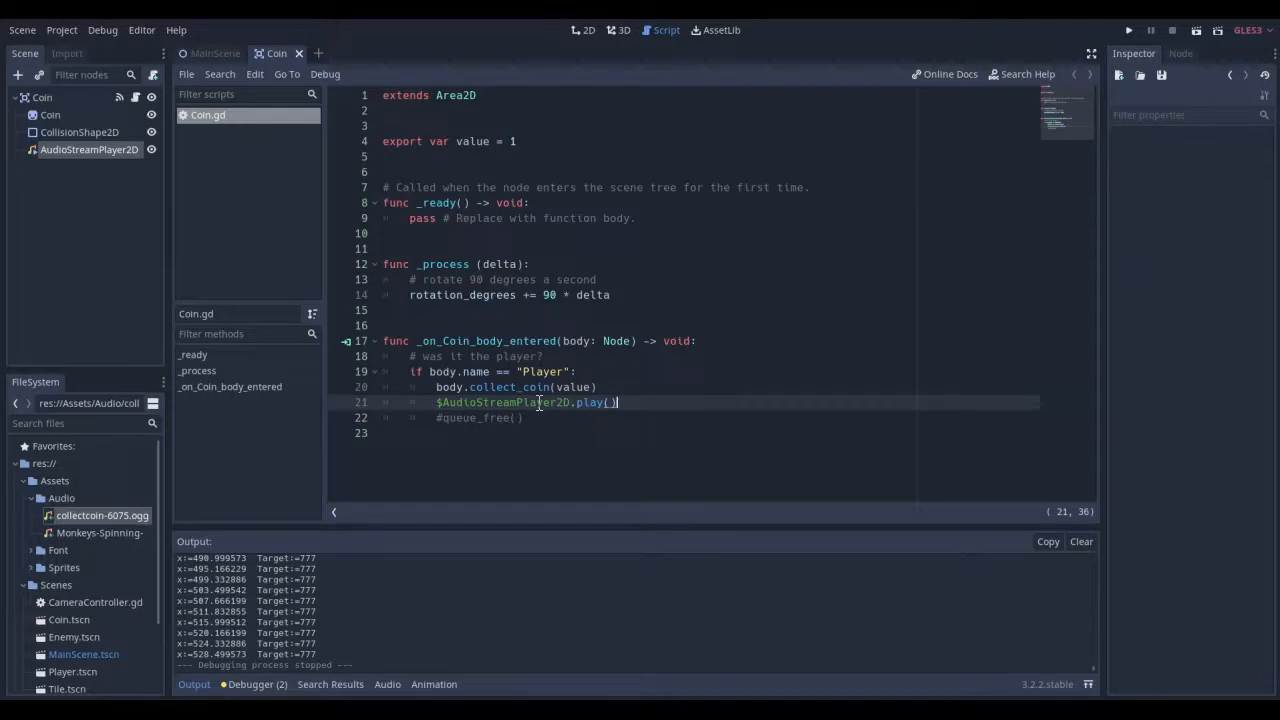
{"action": "key", "text": "Return"}
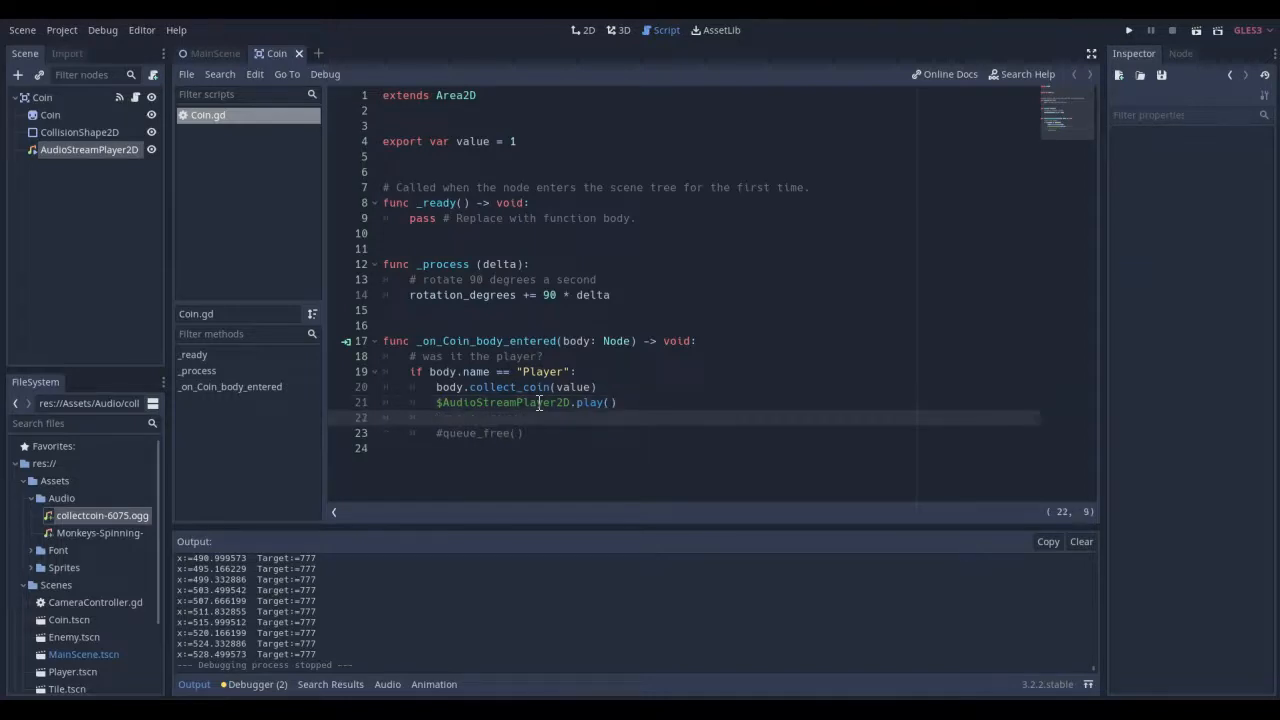
Step: Connect the finished() signal of the coin's AudioStreamPlayer2D to the Coin script with receiver method _on_AudioStreamPlayer2D_finished
{"action": "left_click", "coordinate": [87, 152]}
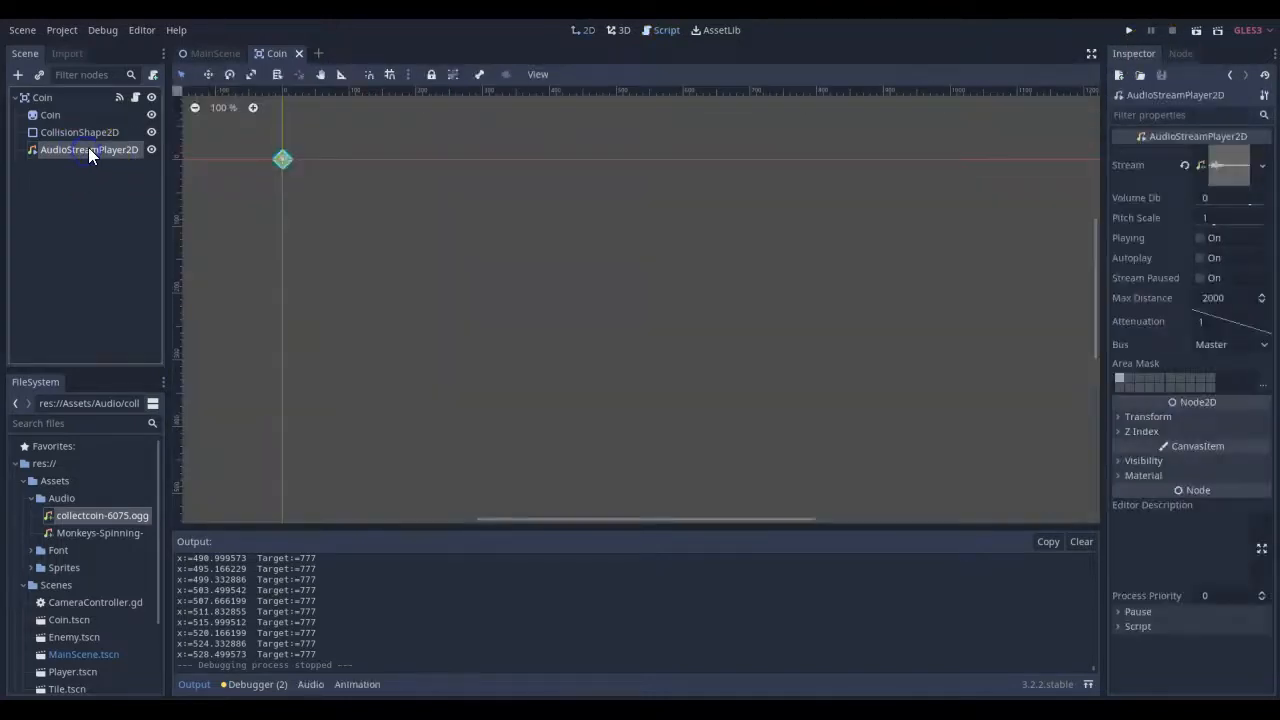
{"action": "left_click", "coordinate": [1180, 55]}
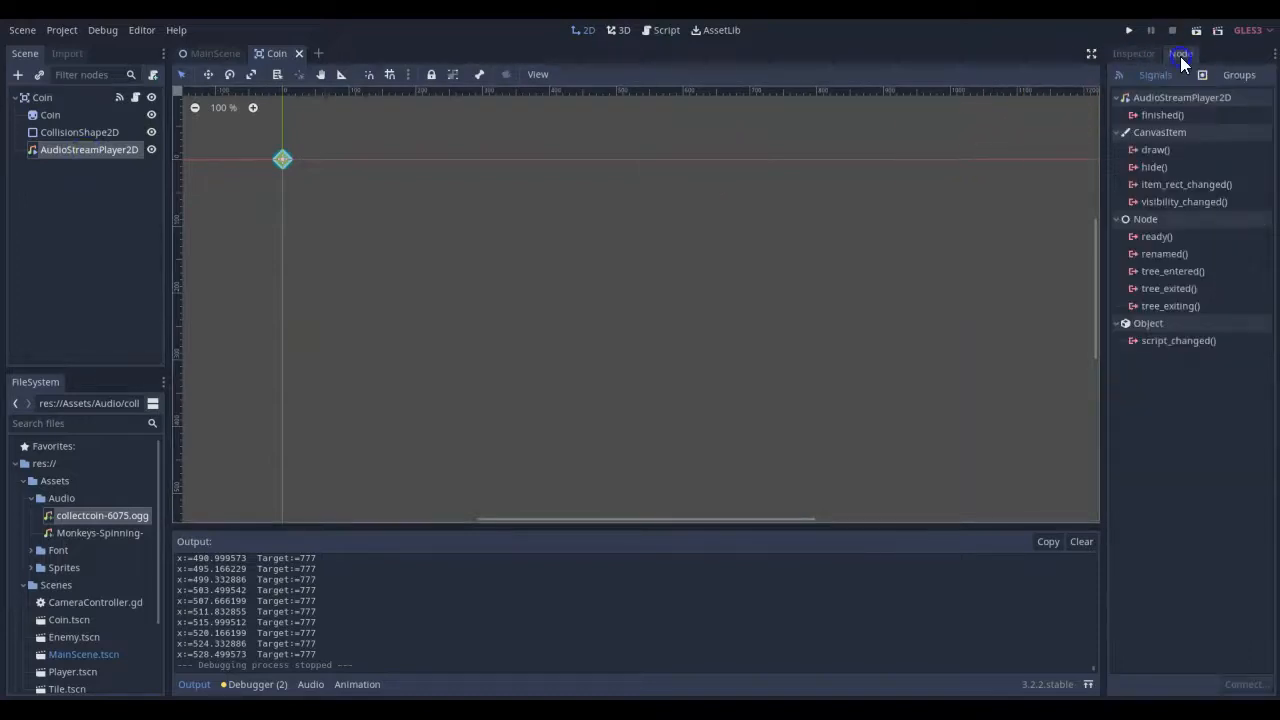
{"action": "double_click", "coordinate": [1152, 115]}
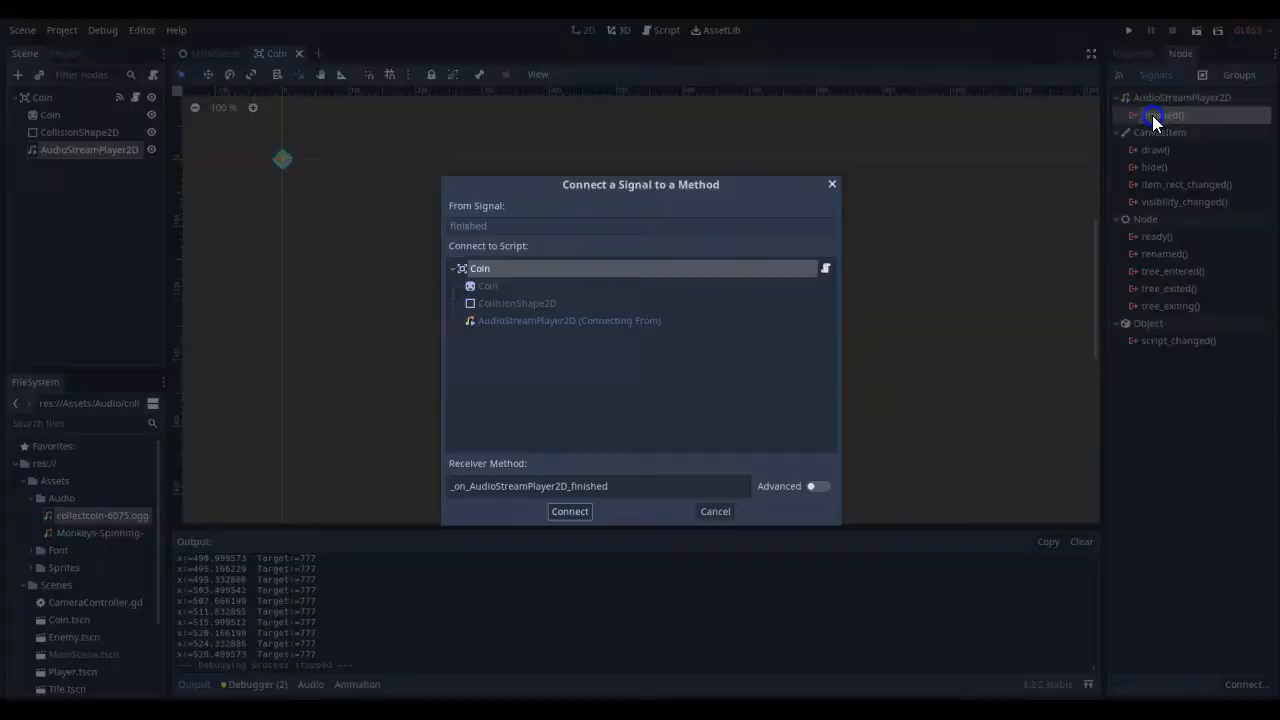
{"action": "left_click", "coordinate": [568, 513]}
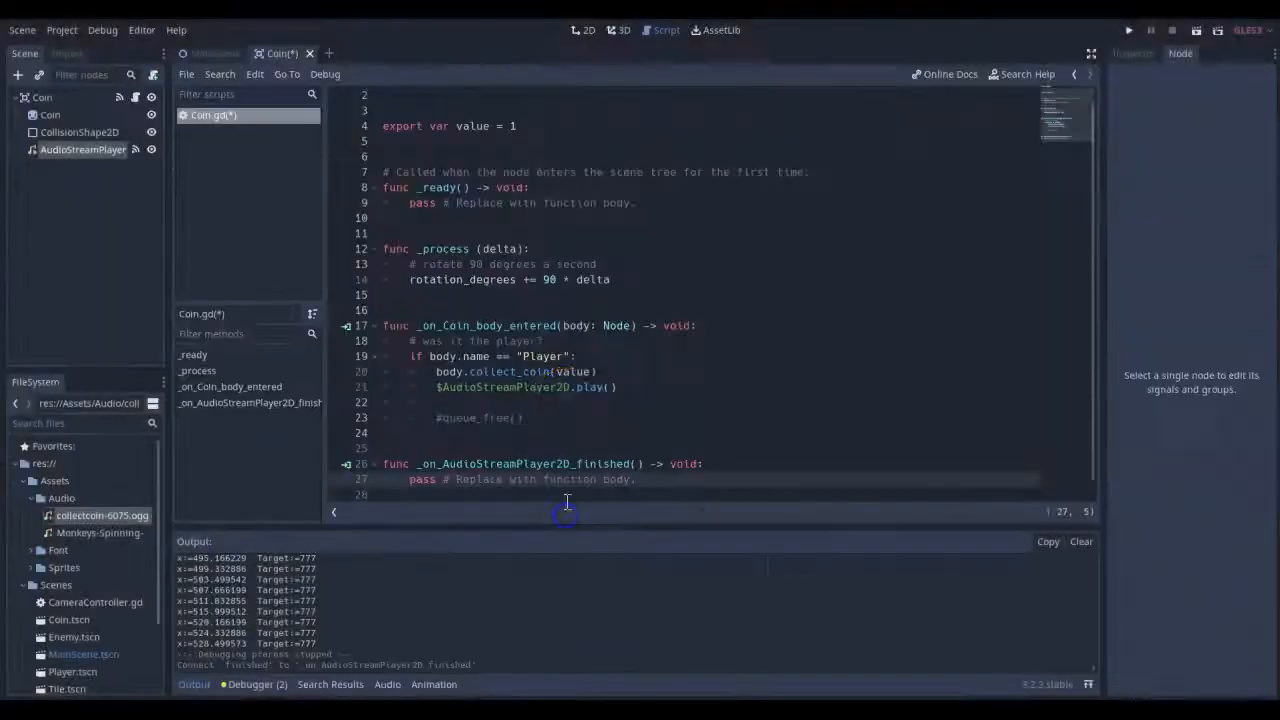
Step: Replace the placeholder pass line in _on_AudioStreamPlayer2D_finished with queue_free()
{"action": "scroll", "coordinate": [520, 430], "scroll_direction": "down", "scroll_amount": 1}
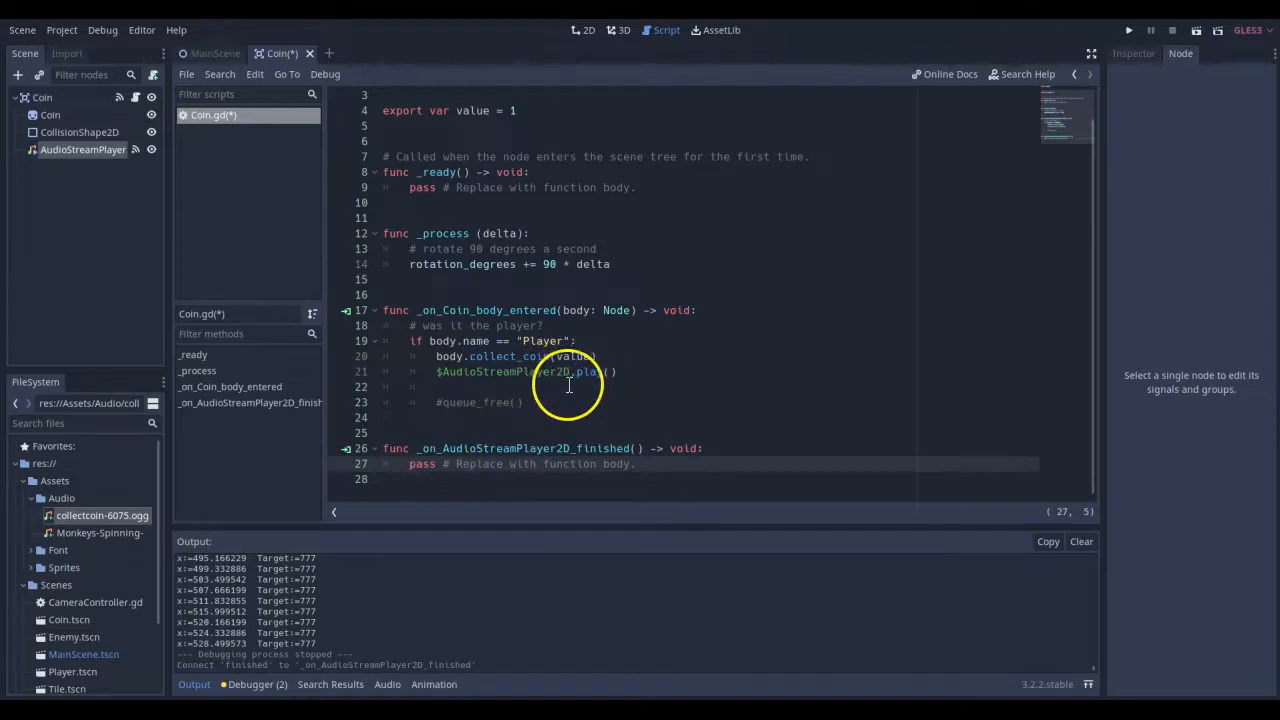
{"action": "left_click", "coordinate": [522, 403]}
{"action": "left_click_drag", "start_coordinate": [522, 403], "coordinate": [498, 407]}
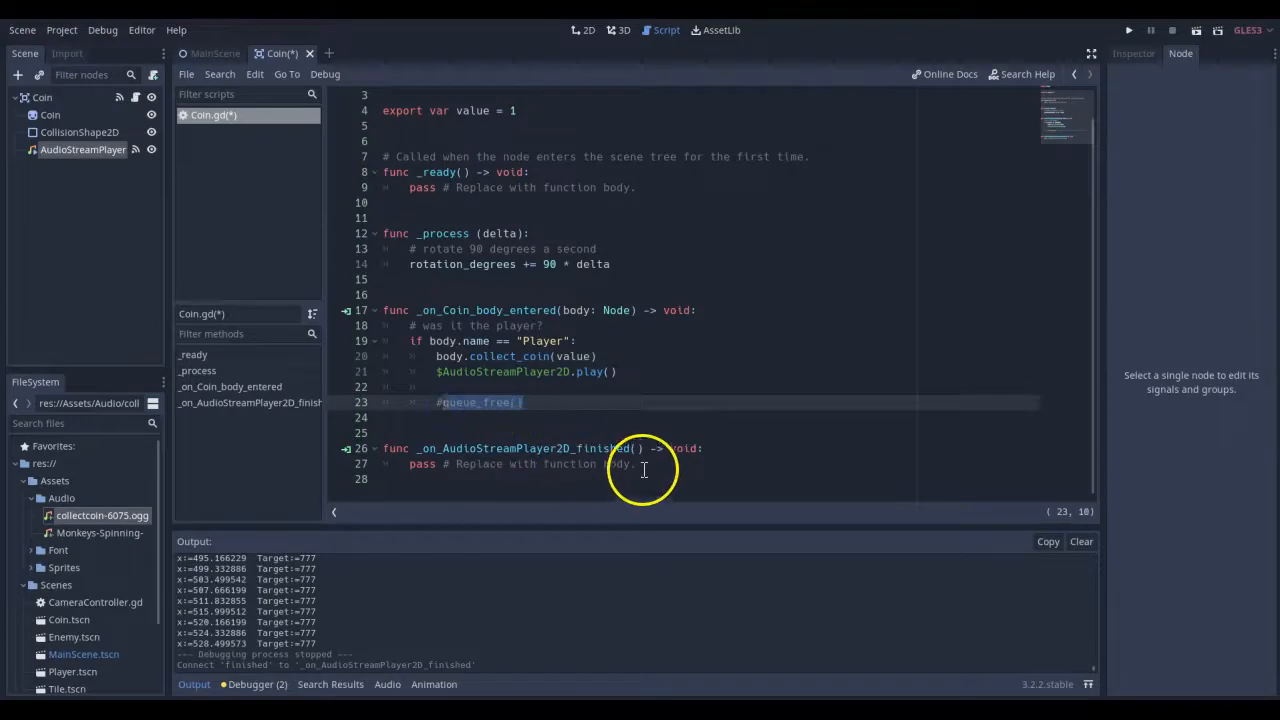
{"action": "left_click_drag", "start_coordinate": [637, 464], "coordinate": [406, 466]}
{"action": "type", "text": "queue_free()"}
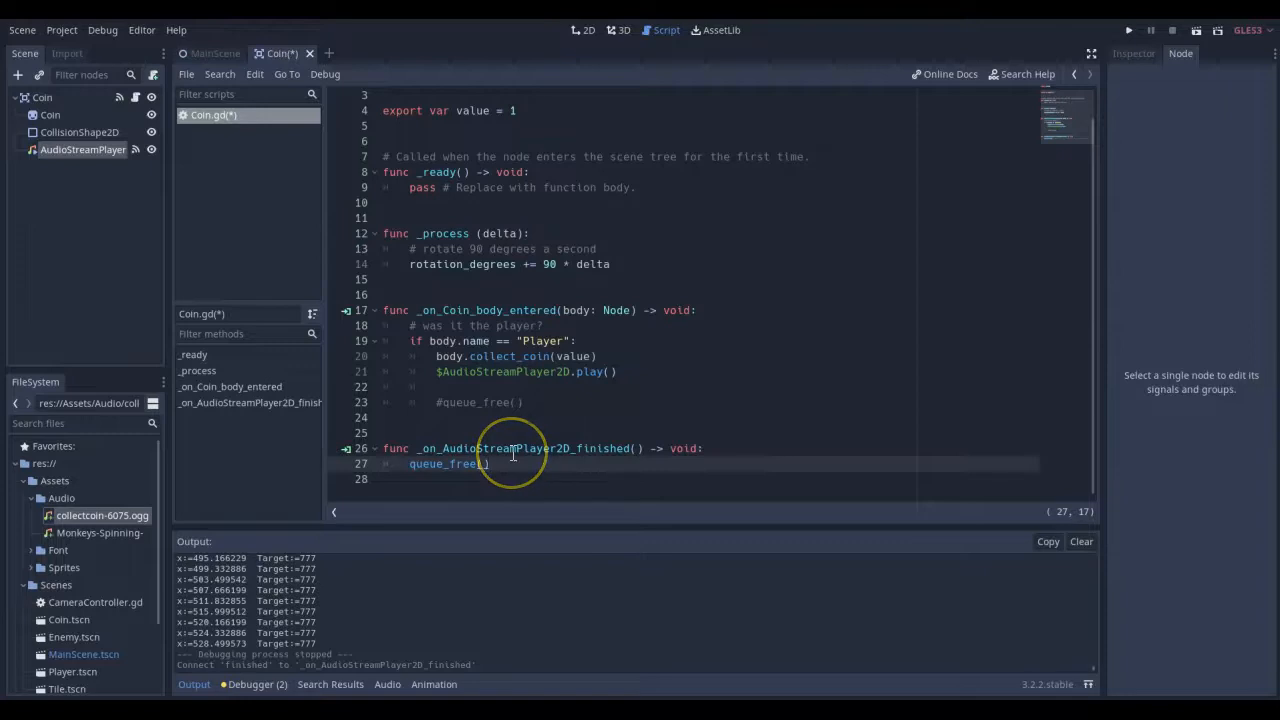
Step: Run the project, move the player across the platforms collecting coins to test the pickup sound and coin removal, and close the game
{"action": "left_click", "coordinate": [1130, 30]}
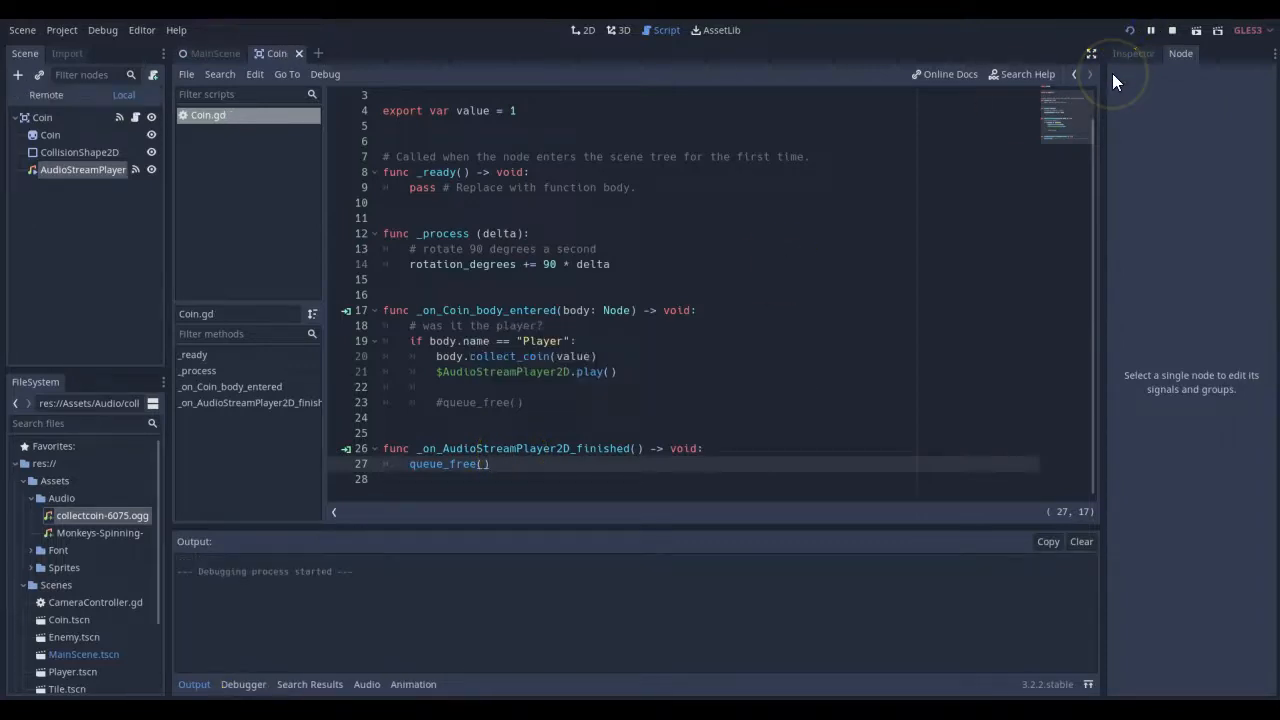
{"action": "key", "text": "Right"}
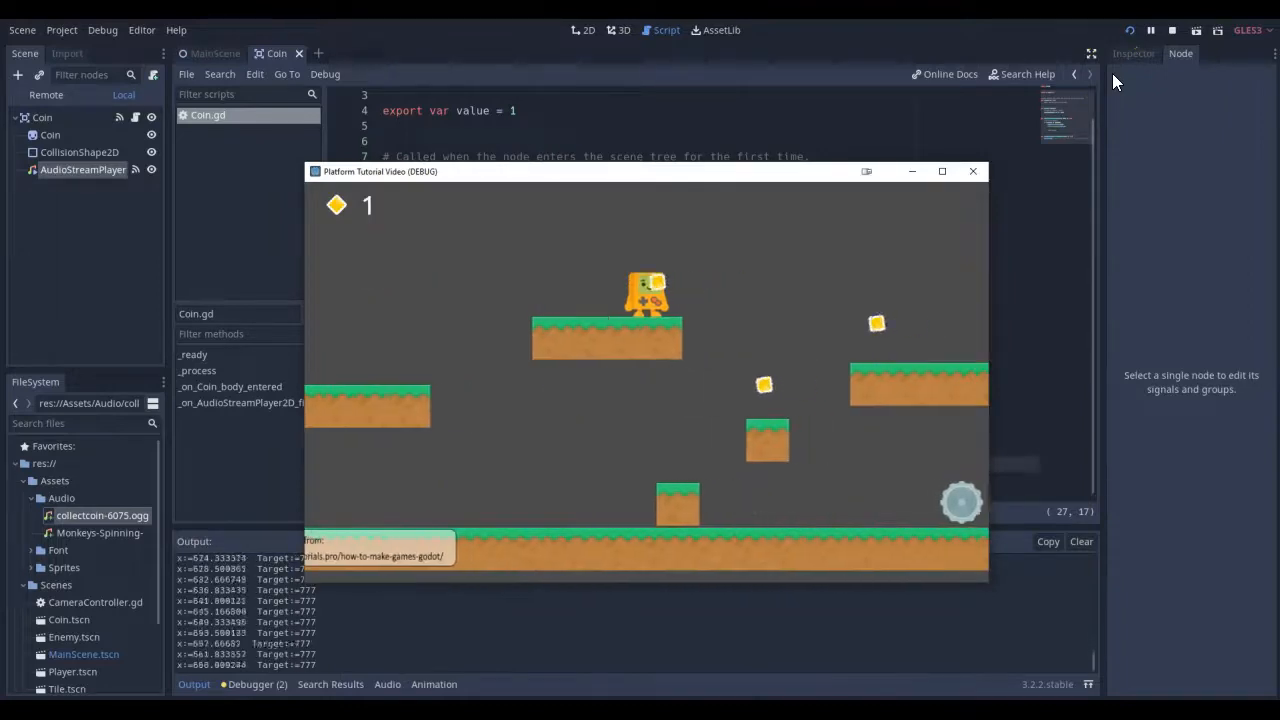
{"action": "key", "text": "Right"}
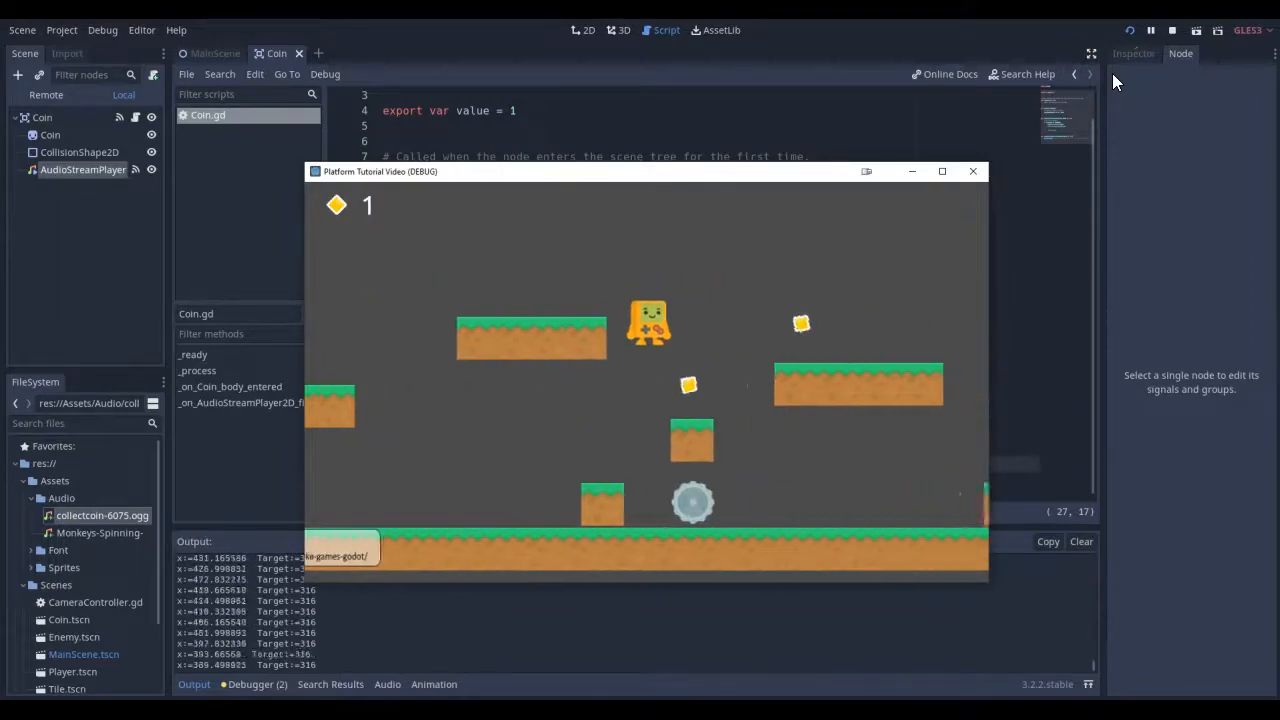
{"action": "key", "text": "Up"}
{"action": "key", "text": "Right"}
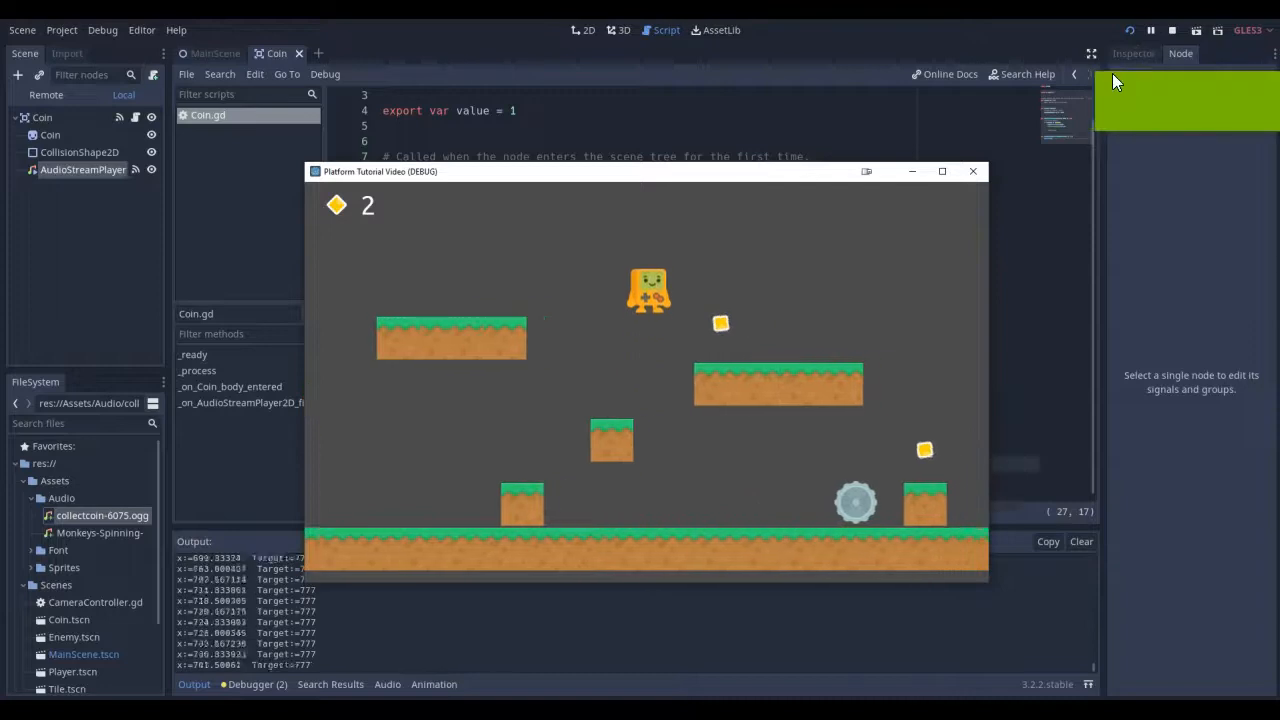
{"action": "key", "text": "Right"}
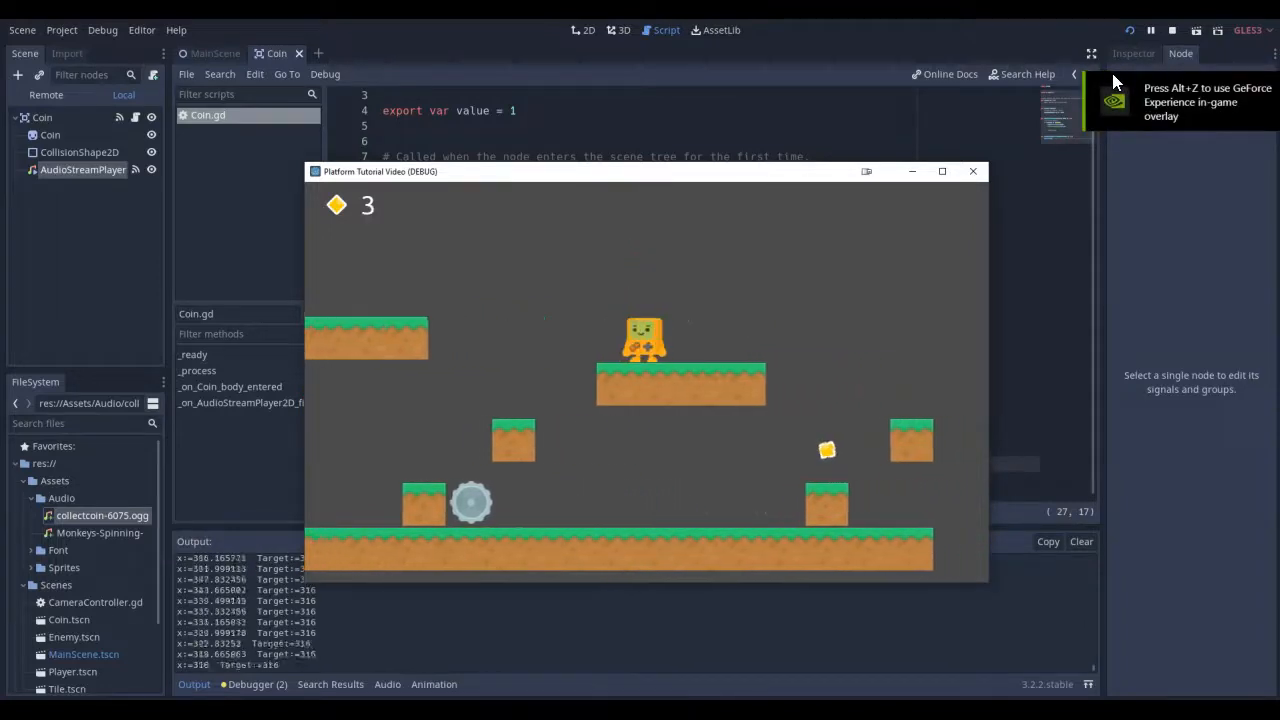
{"action": "key", "text": "Right"}
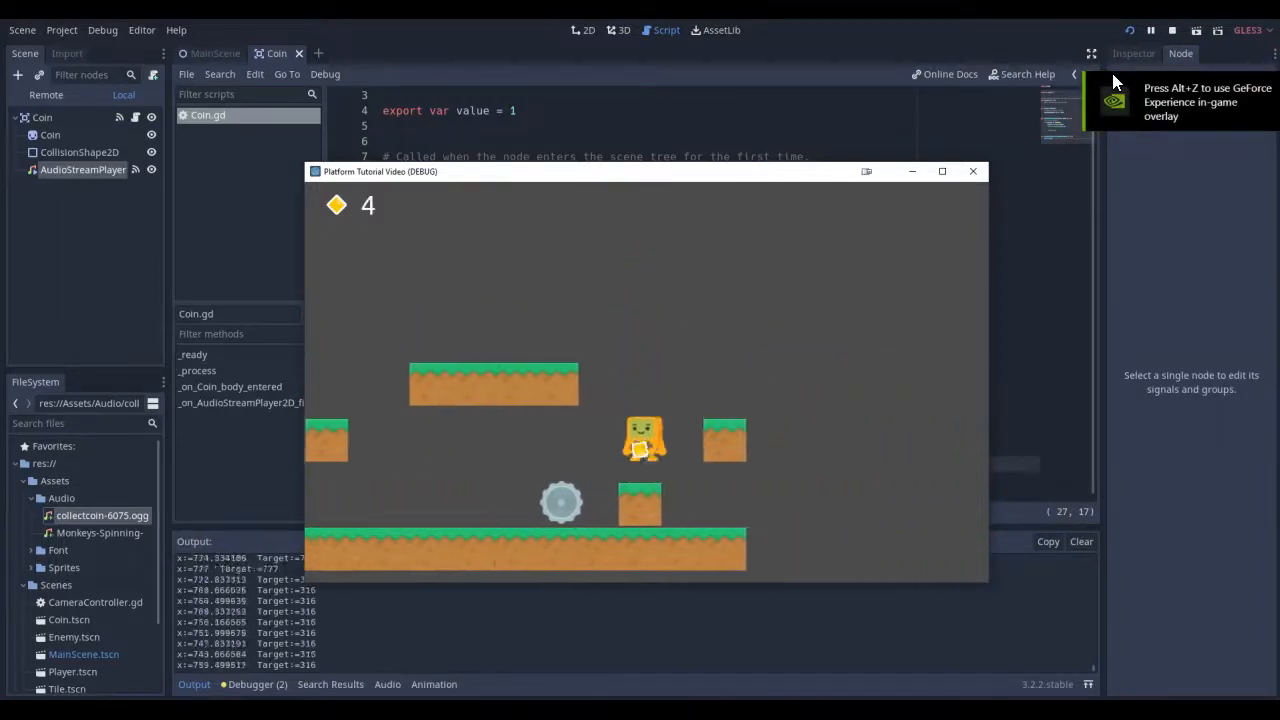
{"action": "key", "text": "Left"}
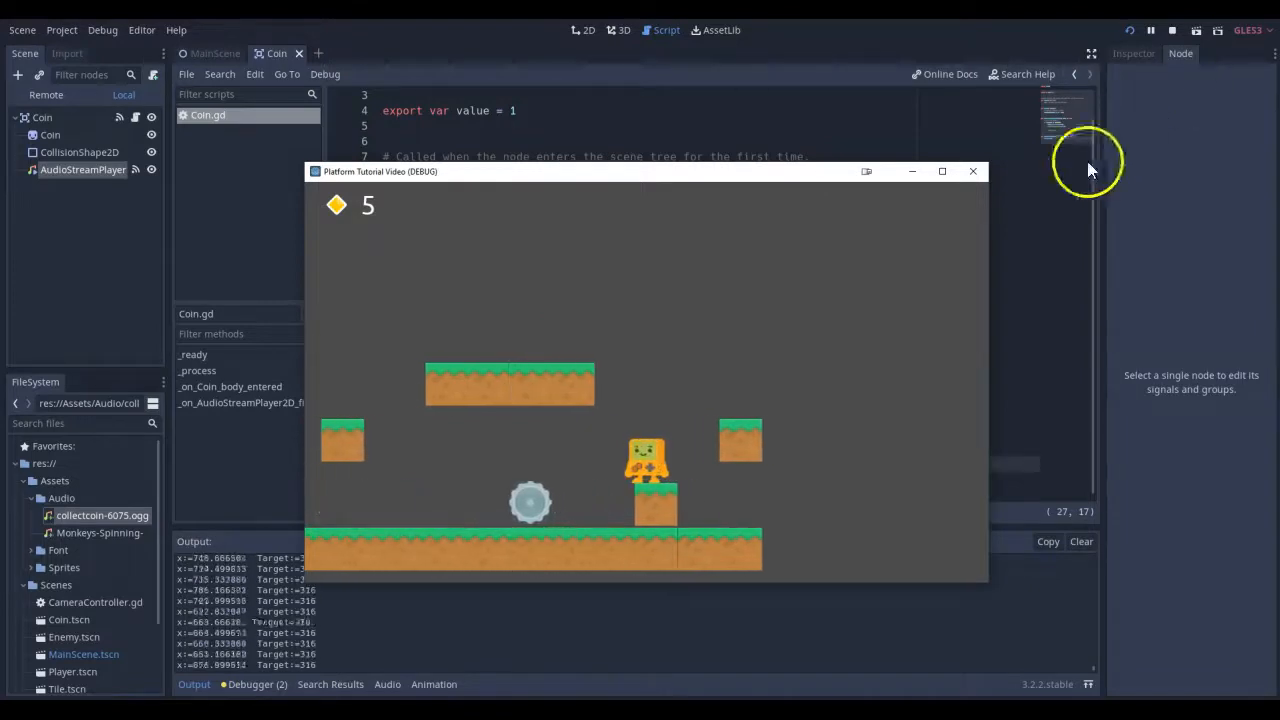
{"action": "left_click", "coordinate": [972, 172]}
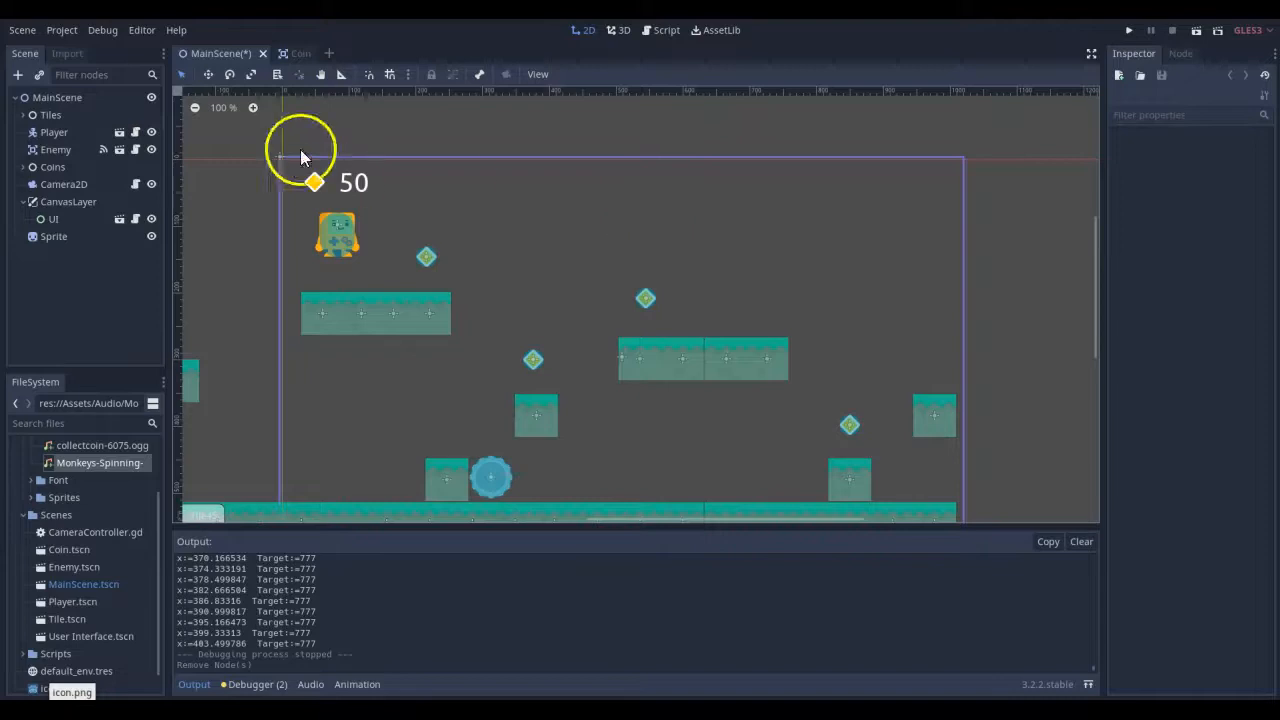
Step: Add a non-positional AudioStreamPlayer node as a child of the MainScene root
{"action": "left_click", "coordinate": [42, 97]}
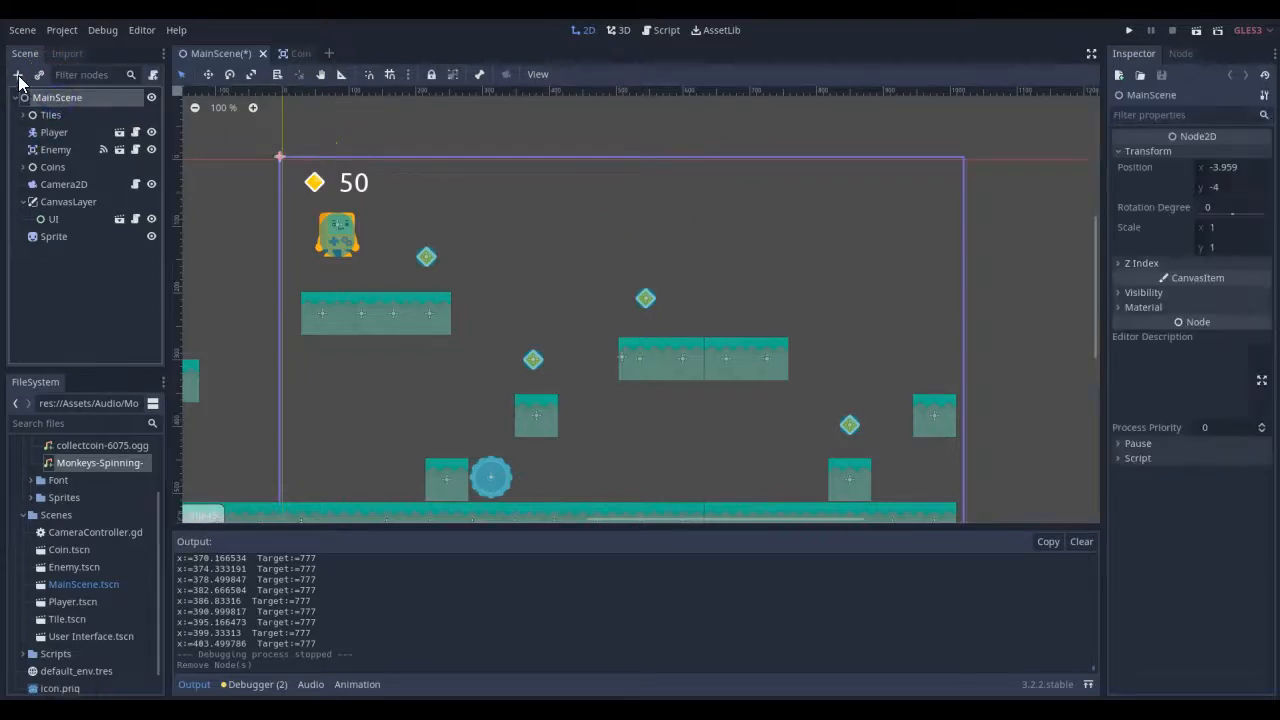
{"action": "left_click", "coordinate": [17, 74]}
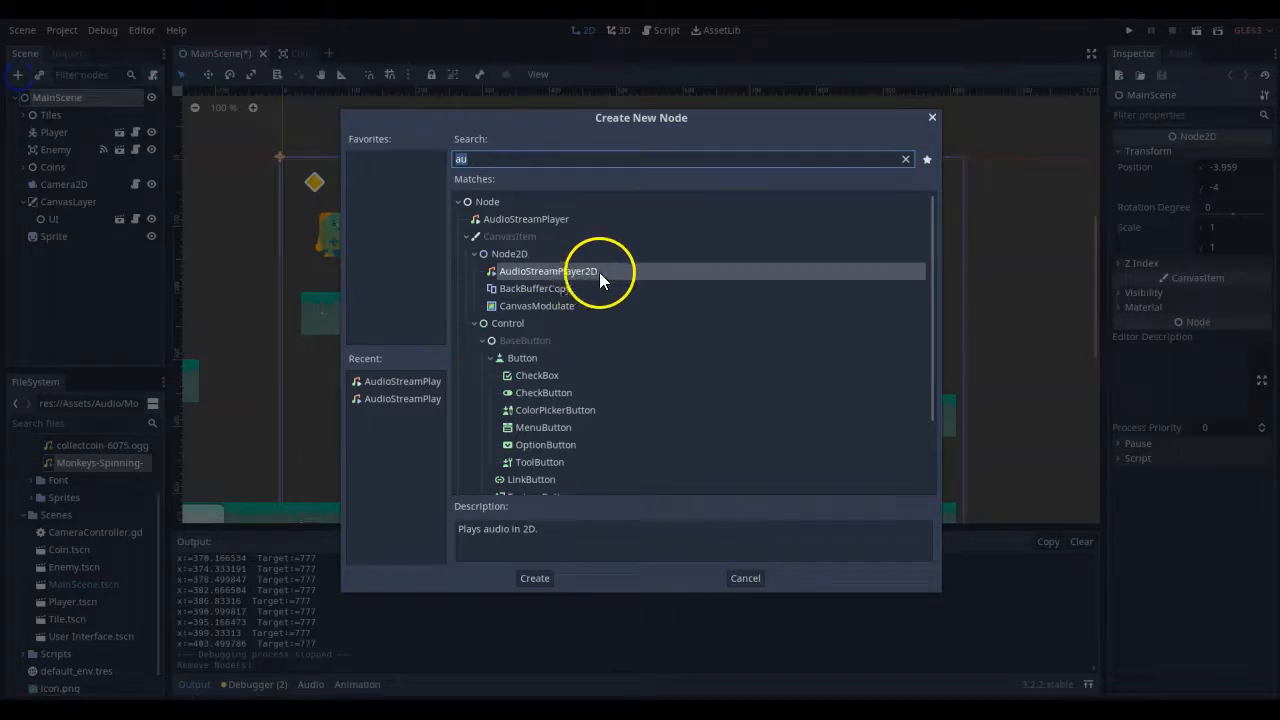
{"action": "left_click", "coordinate": [489, 222]}
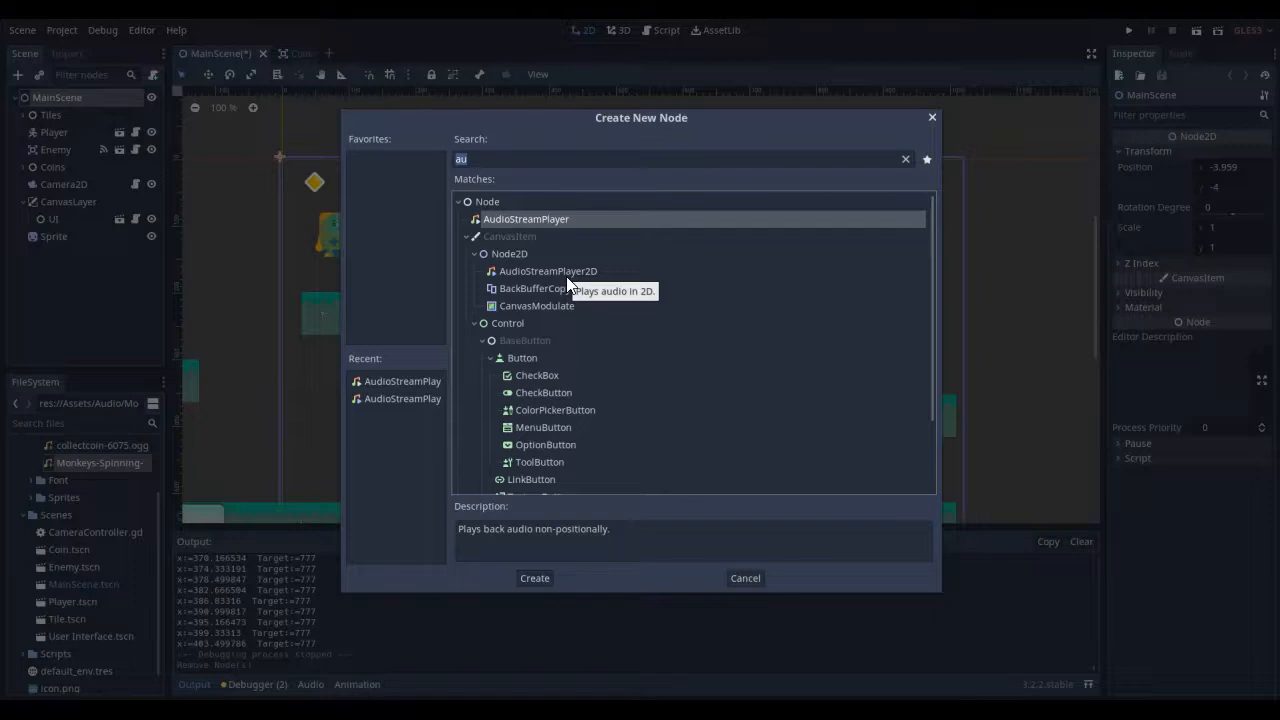
{"action": "left_click", "coordinate": [533, 224]}
{"action": "double_click", "coordinate": [504, 221]}
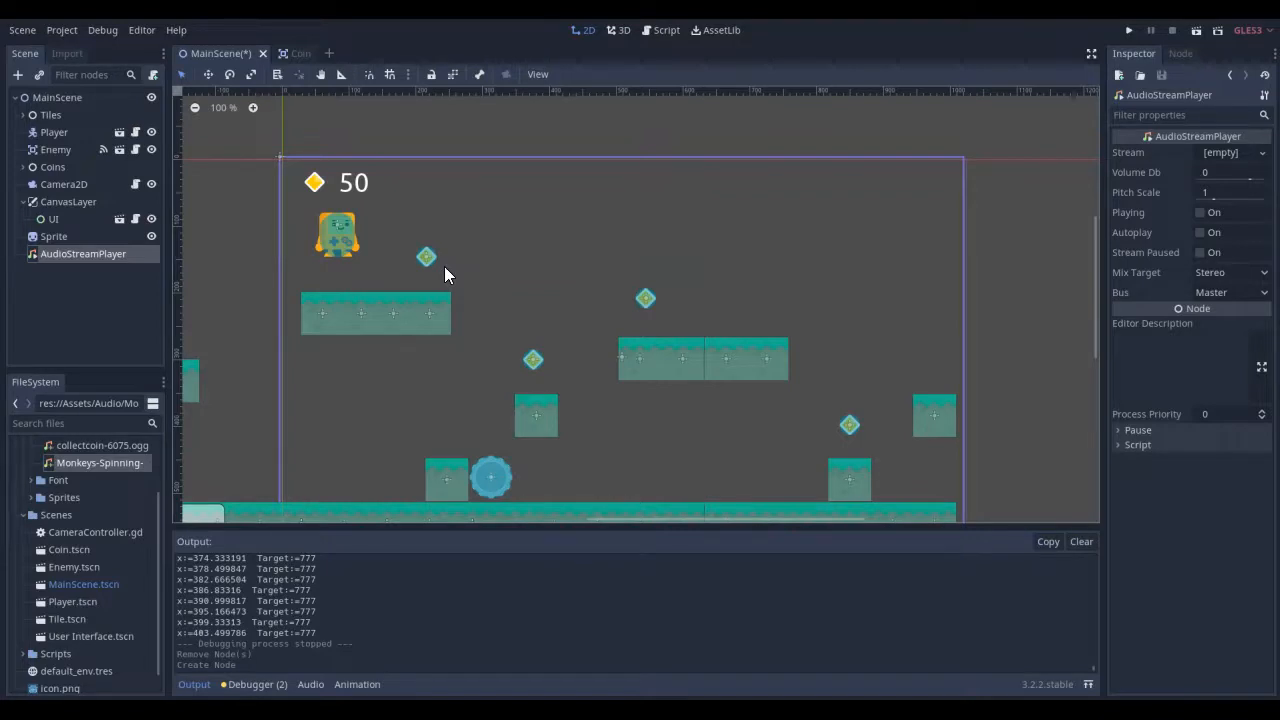
Step: Assign the Monkeys-Spinning audio file as the AudioStreamPlayer's Stream and enable Autoplay
{"action": "left_click_drag", "start_coordinate": [71, 463], "coordinate": [1215, 158]}
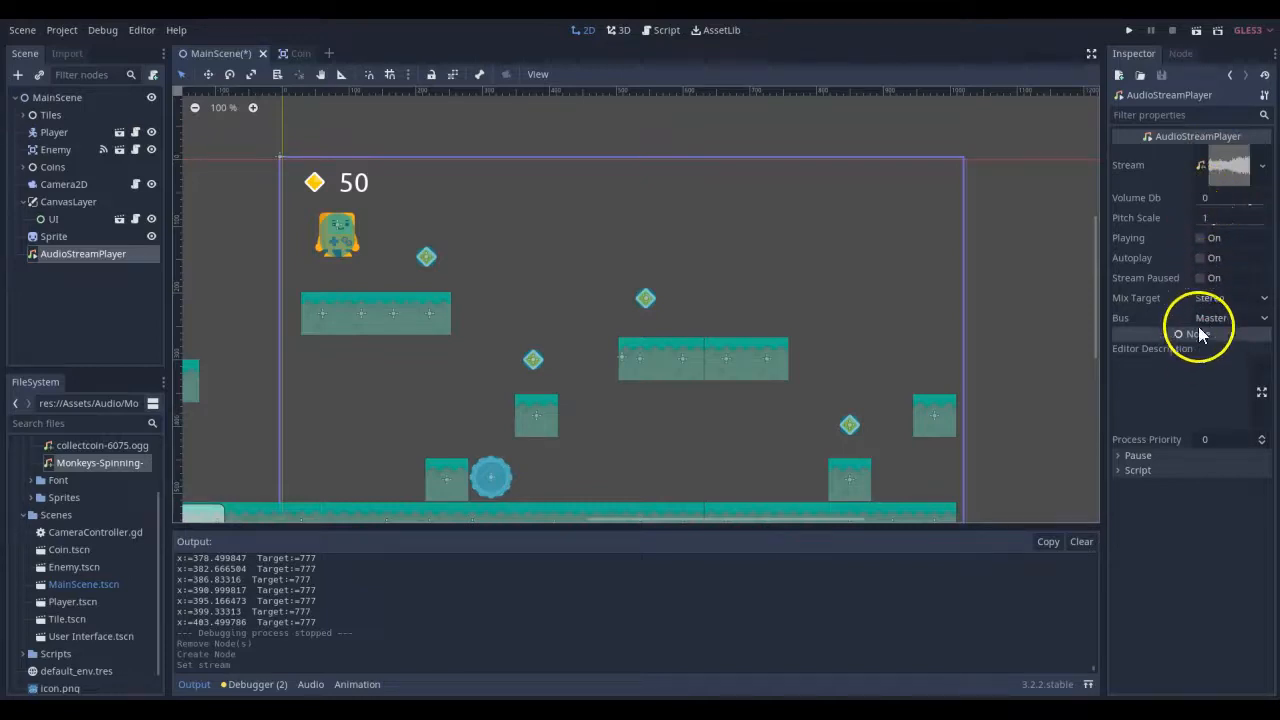
{"action": "left_click", "coordinate": [1201, 257]}
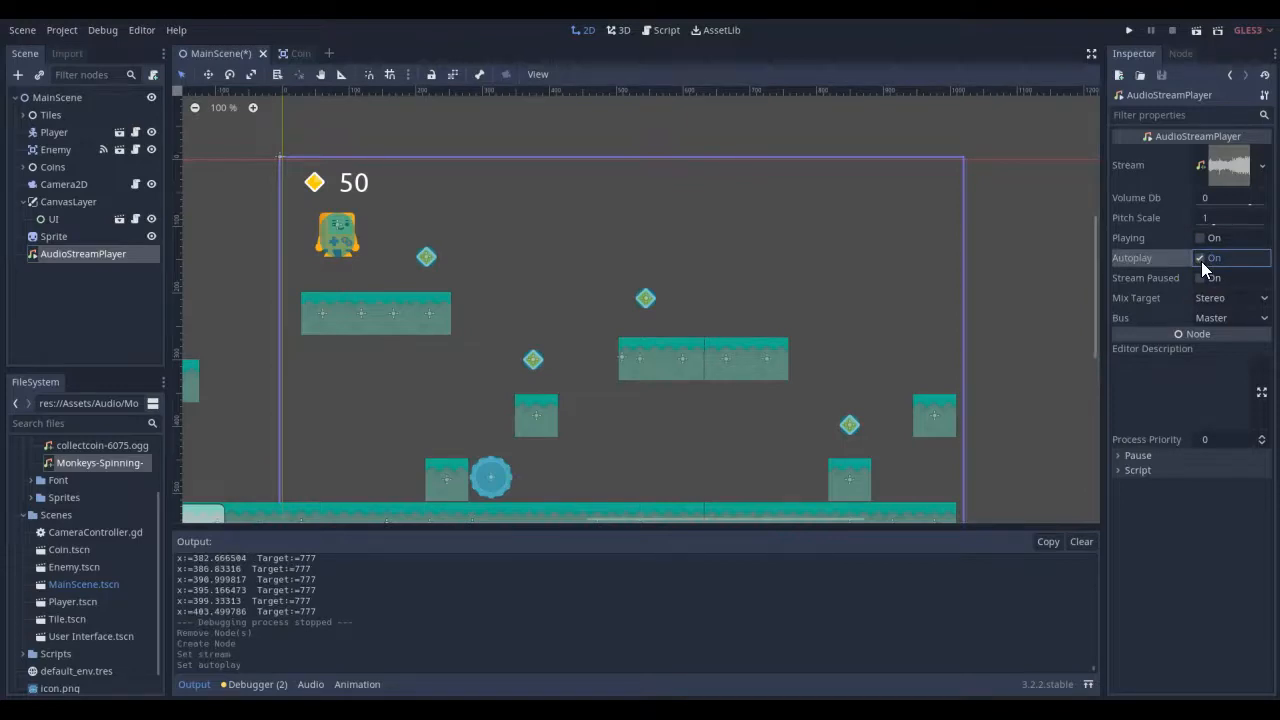
Step: Run the project, collect coins while the background music plays to compare the sounds, and close the game
{"action": "left_click", "coordinate": [1130, 34]}
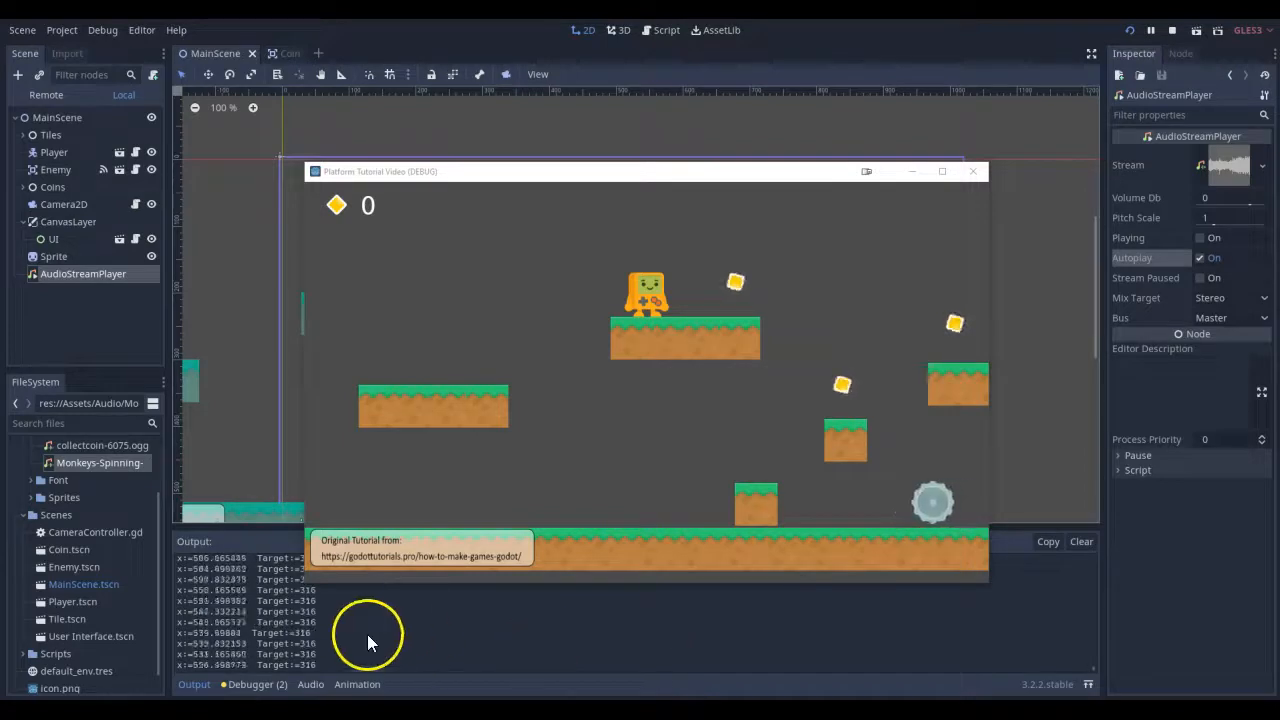
{"action": "left_click", "coordinate": [625, 430]}
{"action": "key", "text": "Right"}
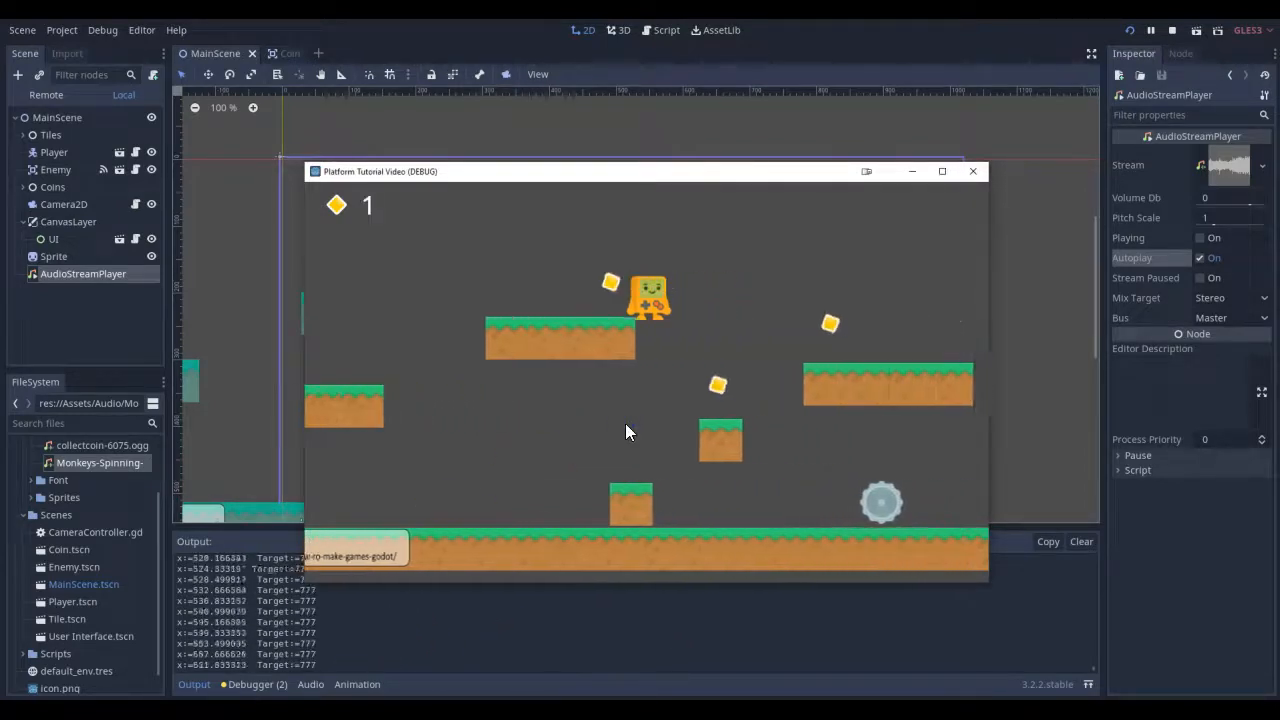
{"action": "key", "text": "Up"}
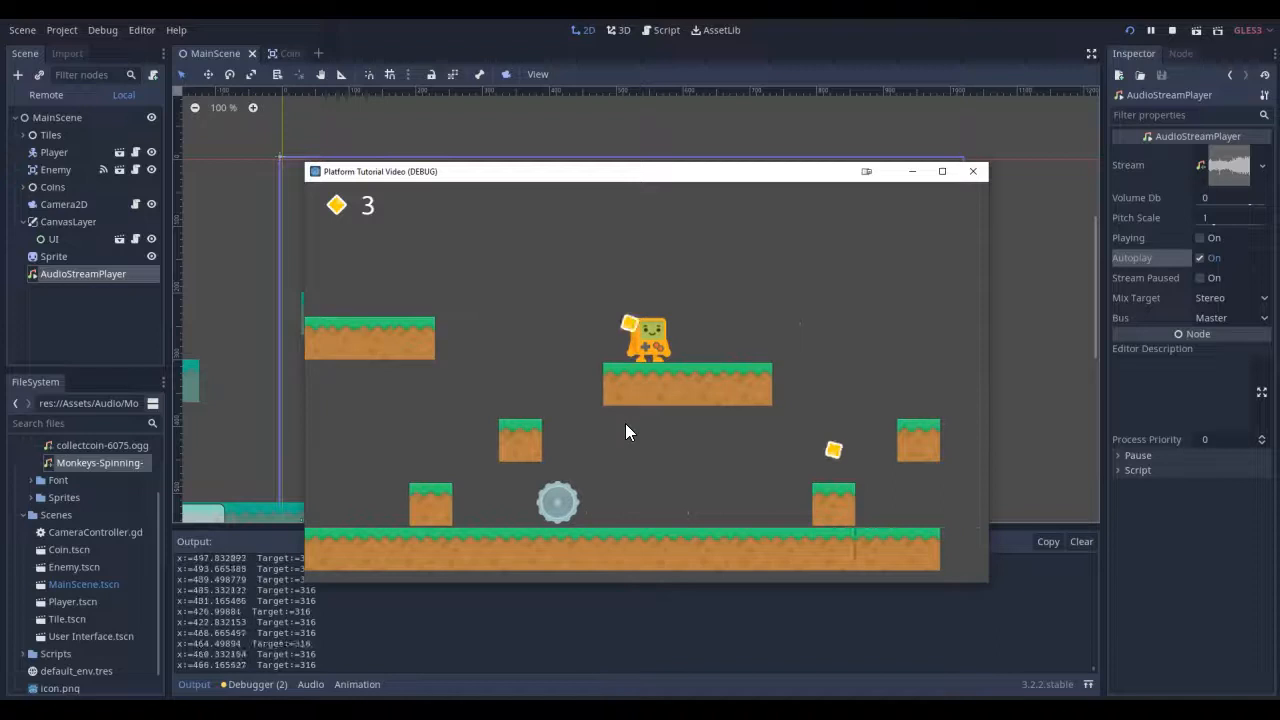
{"action": "key", "text": "Left"}
{"action": "key", "text": "Up"}
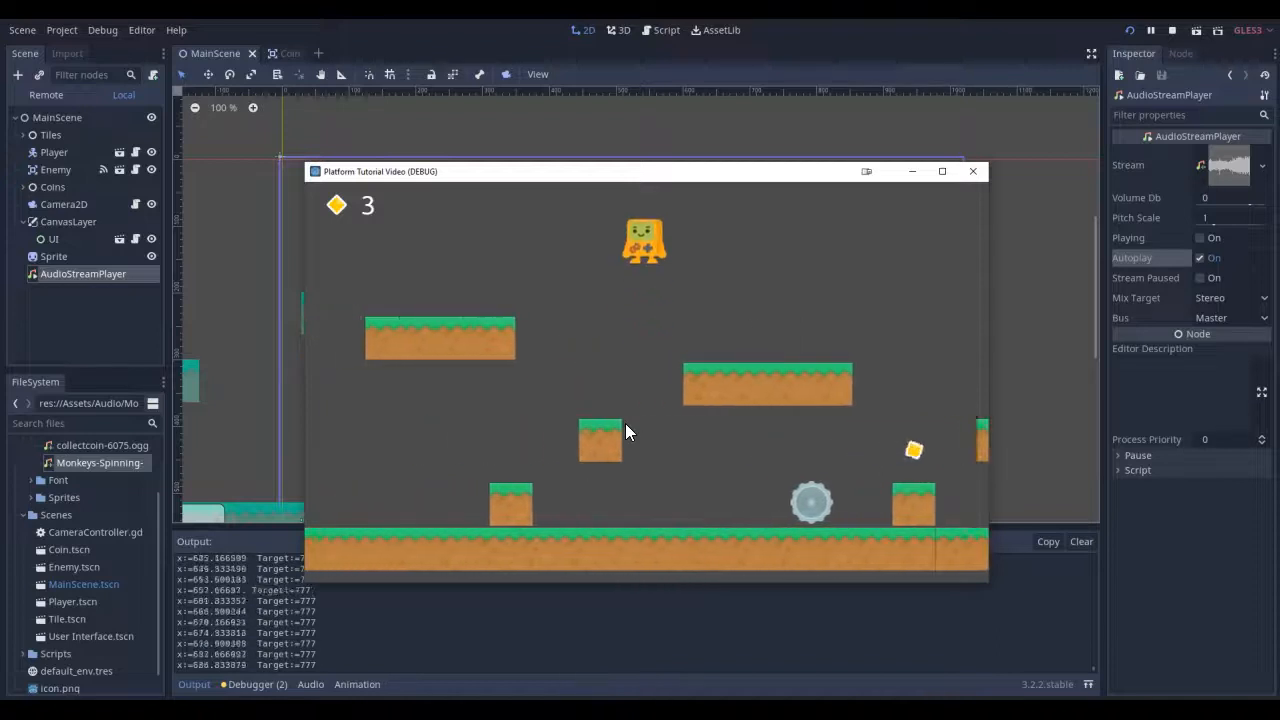
{"action": "key", "text": "Left"}
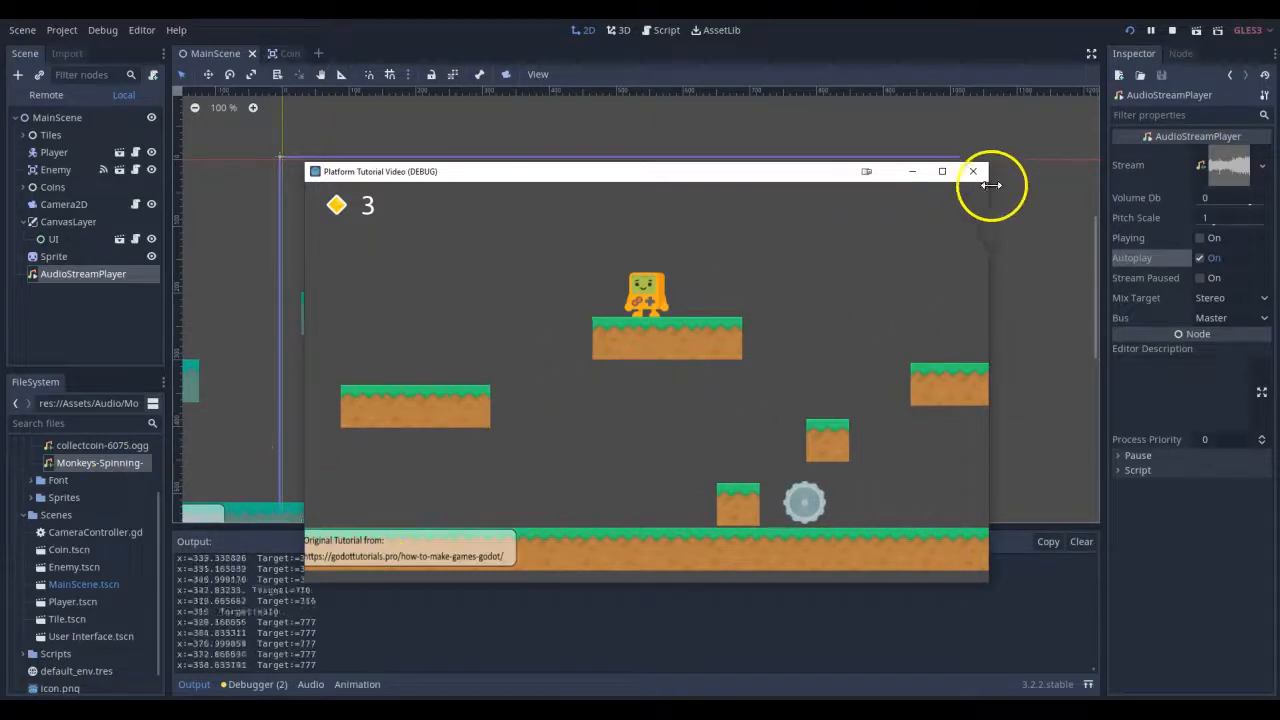
{"action": "left_click", "coordinate": [973, 171]}
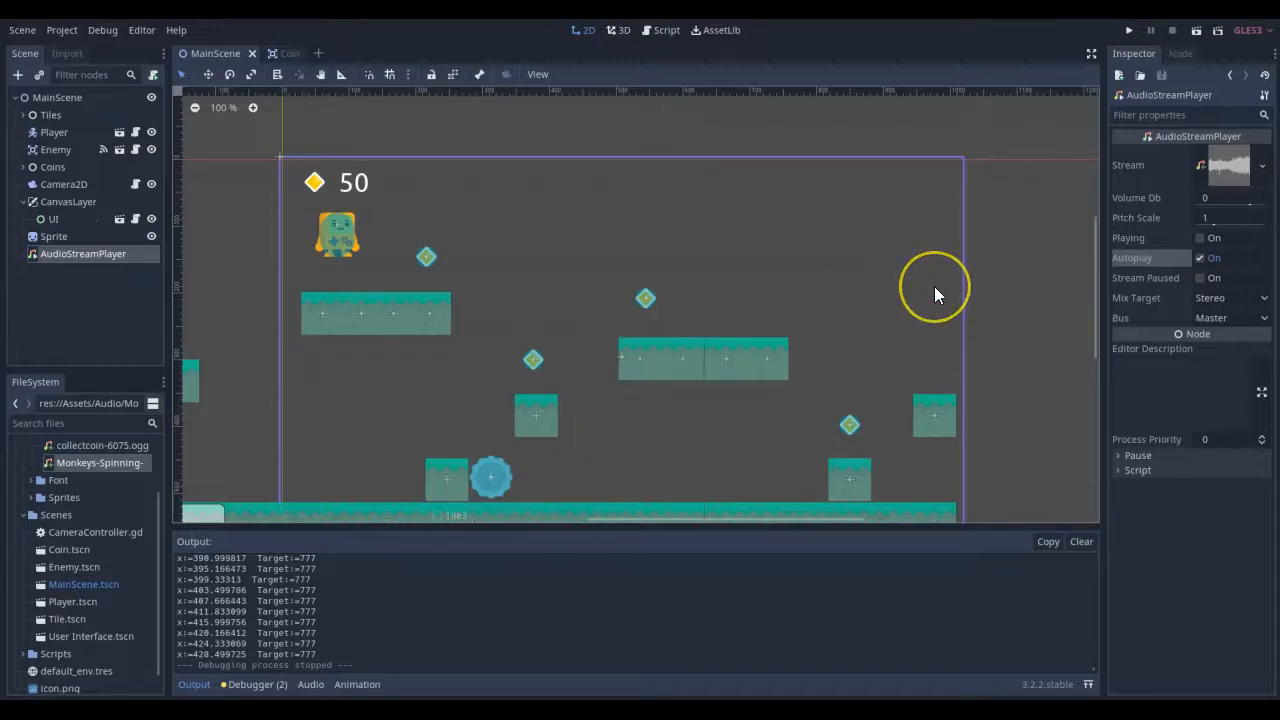
Step: Set the Volume Db of MainScene's AudioStreamPlayer to -5
{"action": "left_click", "coordinate": [1245, 205]}
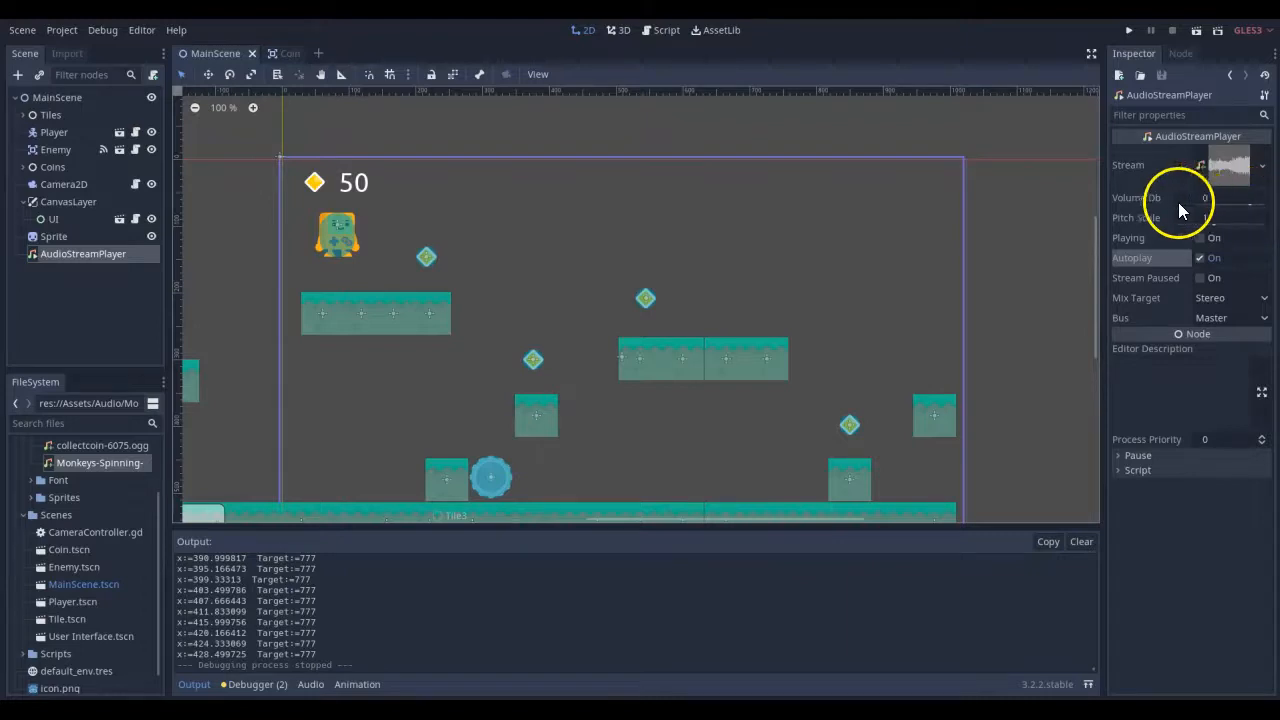
{"action": "left_click_drag", "start_coordinate": [1176, 208], "coordinate": [1240, 210]}
{"action": "left_click", "coordinate": [1239, 205]}
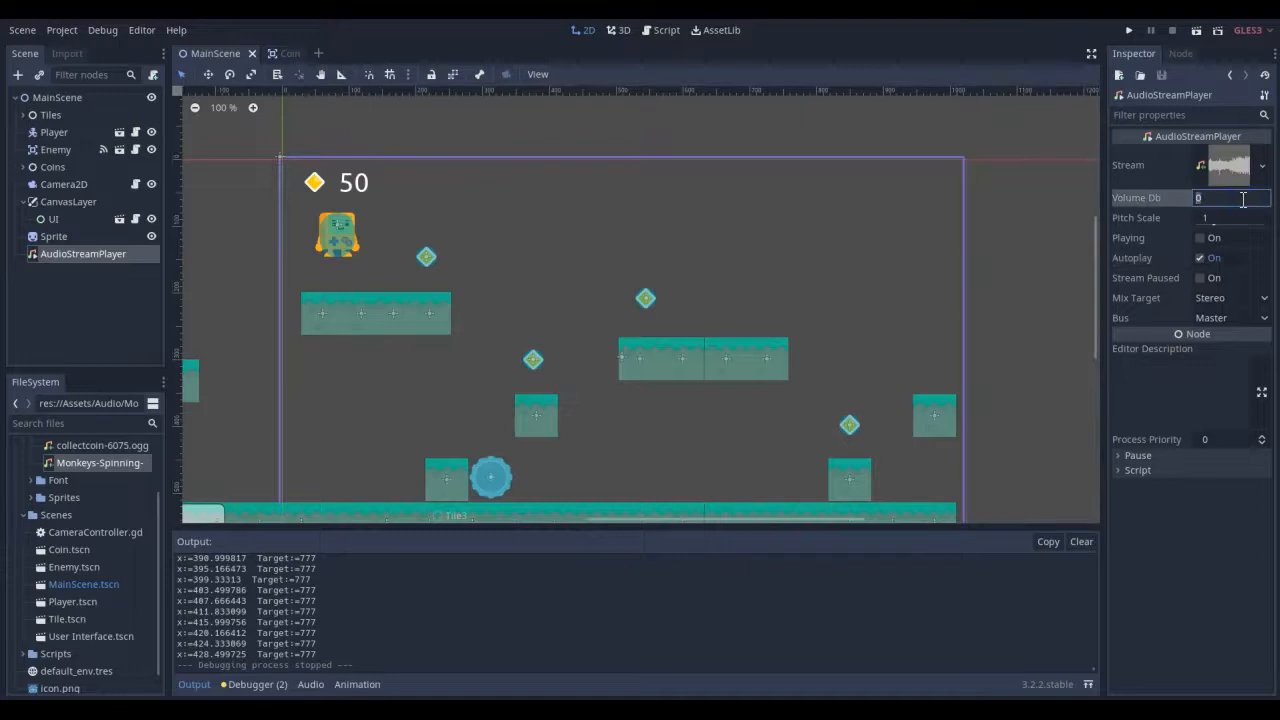
{"action": "type", "text": "-5"}
Step: Run the project and, with the game running, switch the music's Volume Db to 0 and back to -5 to compare loudness
{"action": "left_click", "coordinate": [1126, 30]}
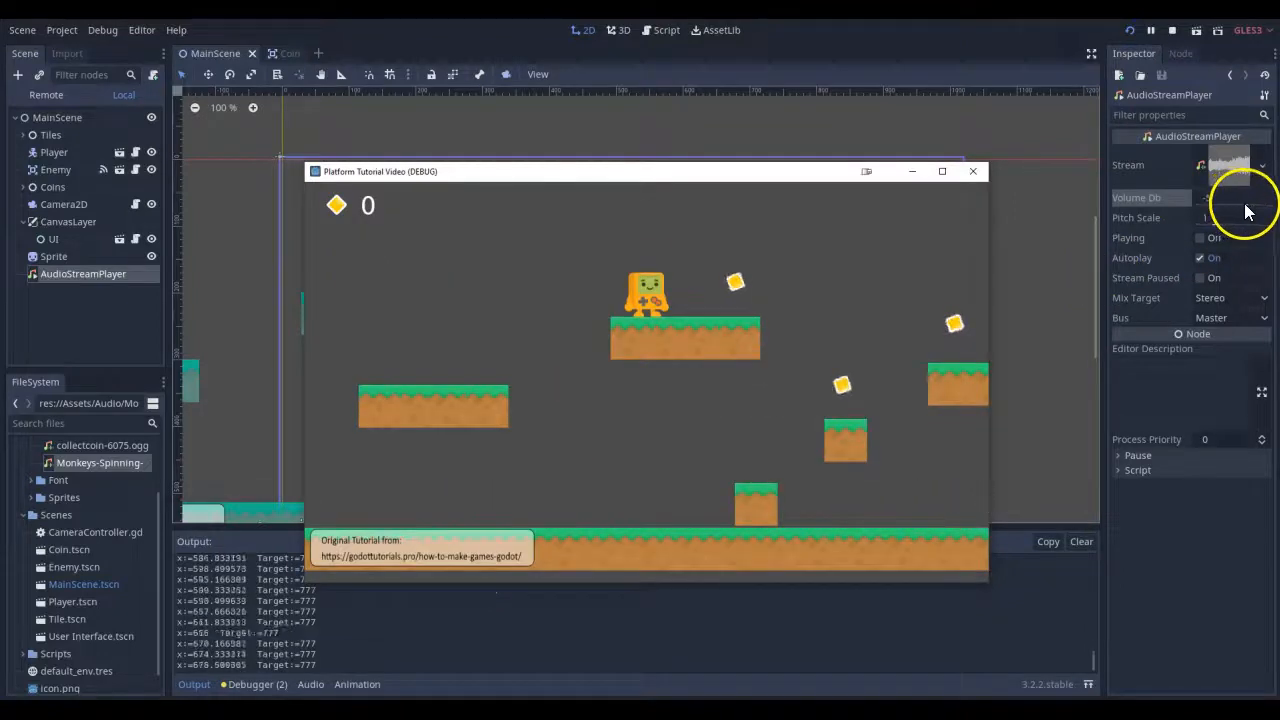
{"action": "left_click", "coordinate": [1240, 199]}
{"action": "type", "text": "0"}
{"action": "key", "text": "Return"}
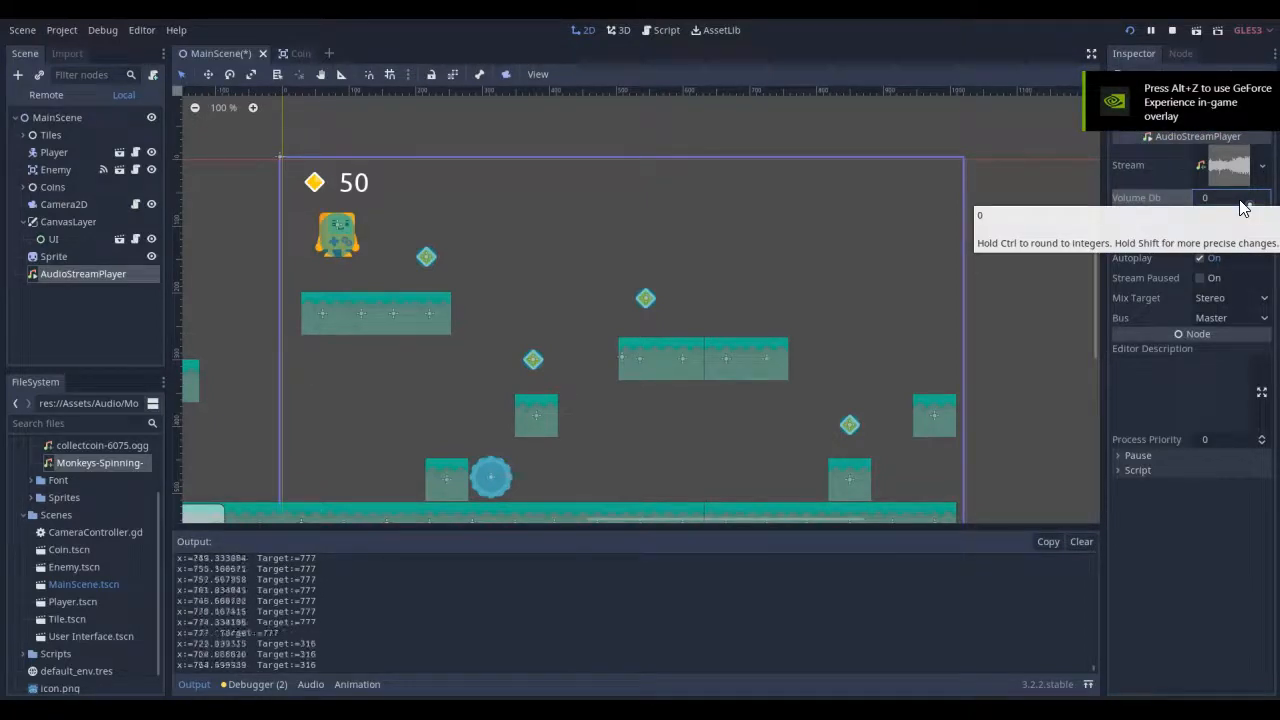
{"action": "left_click", "coordinate": [1241, 199]}
{"action": "type", "text": "-5"}
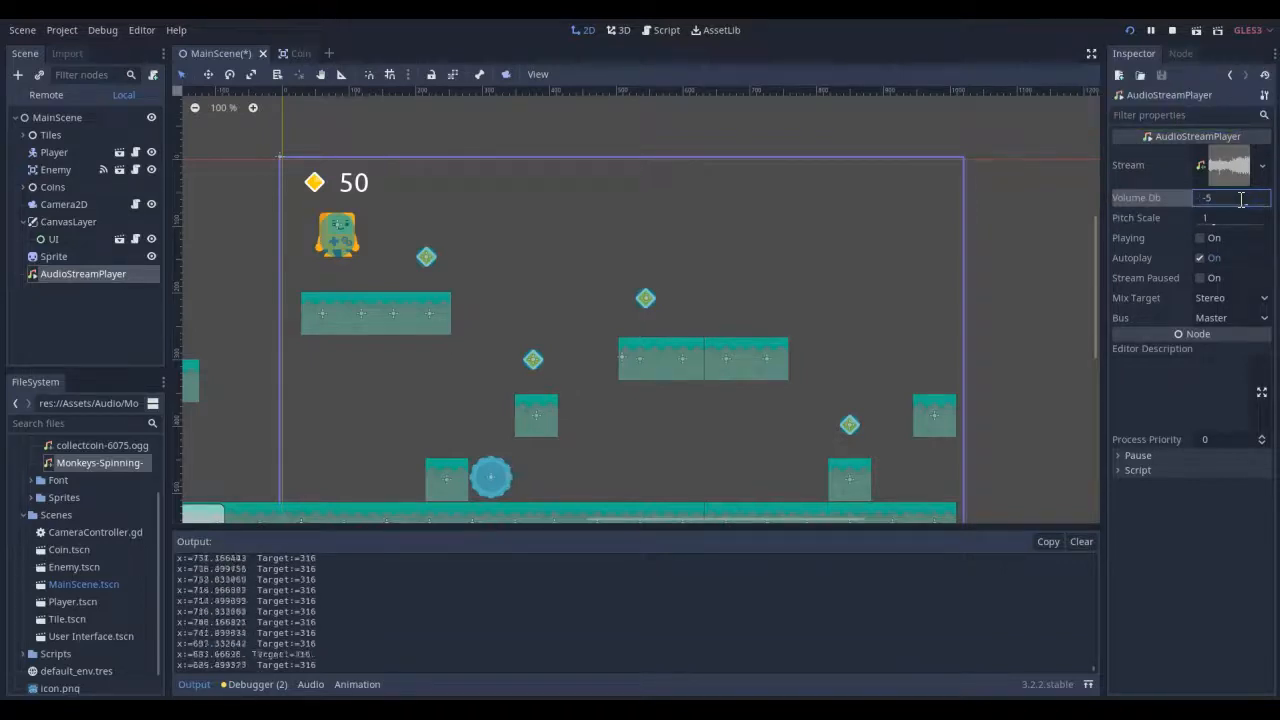
Step: With the game running, lower the background music's Volume Db to -10, then -15 and finally -20 to compare loudness
{"action": "key", "text": "ctrl+a"}
{"action": "type", "text": "-10"}
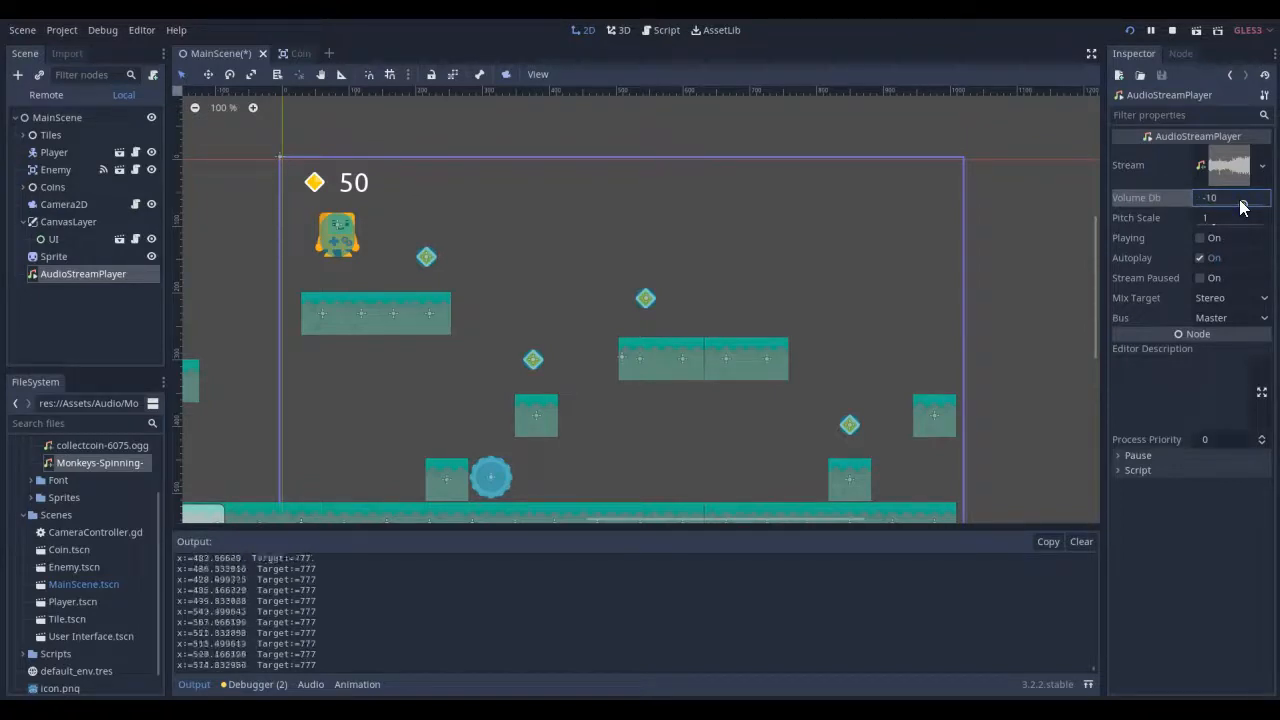
{"action": "key", "text": "BackSpace"}
{"action": "type", "text": "5"}
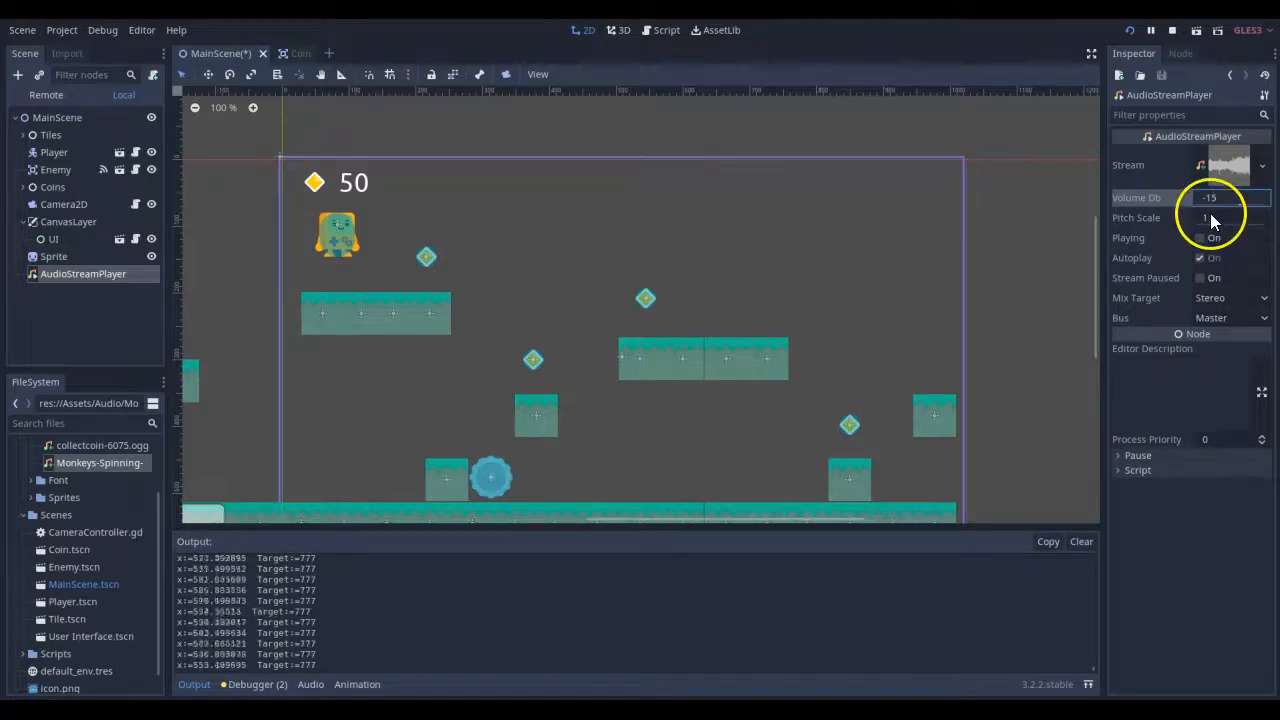
{"action": "key", "text": "Return"}
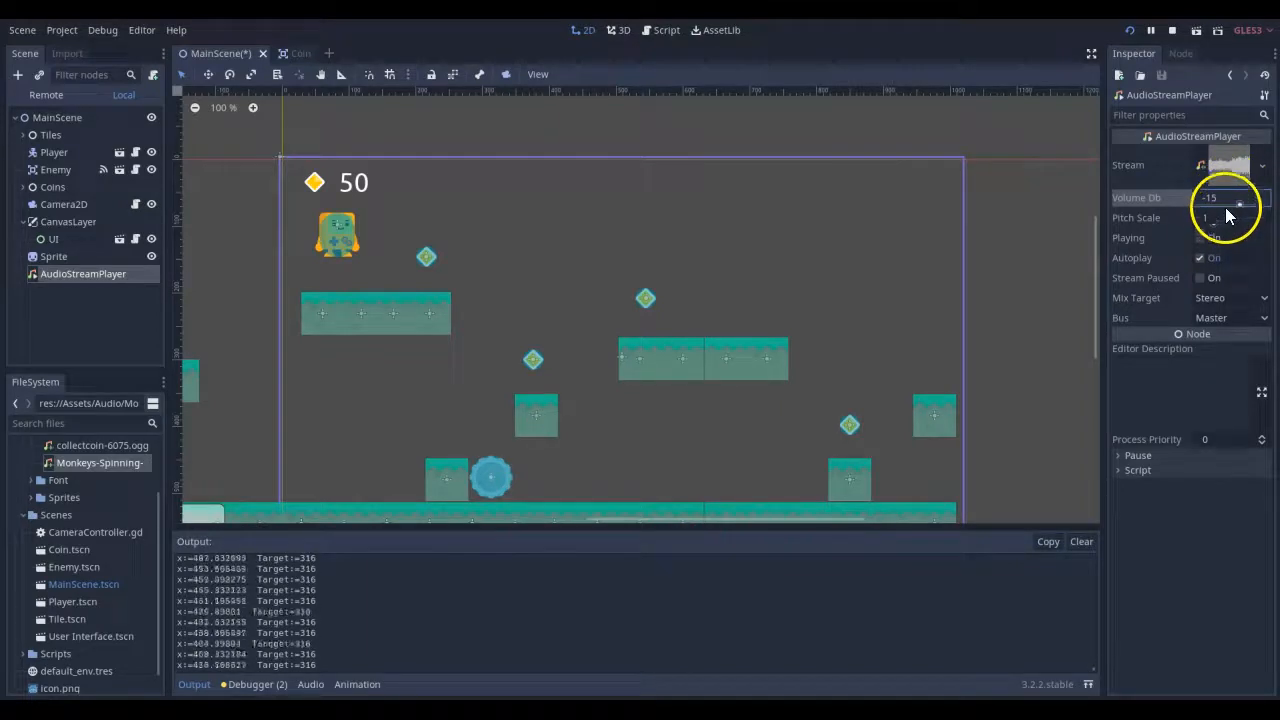
{"action": "left_click", "coordinate": [1221, 198]}
{"action": "type", "text": "-20"}
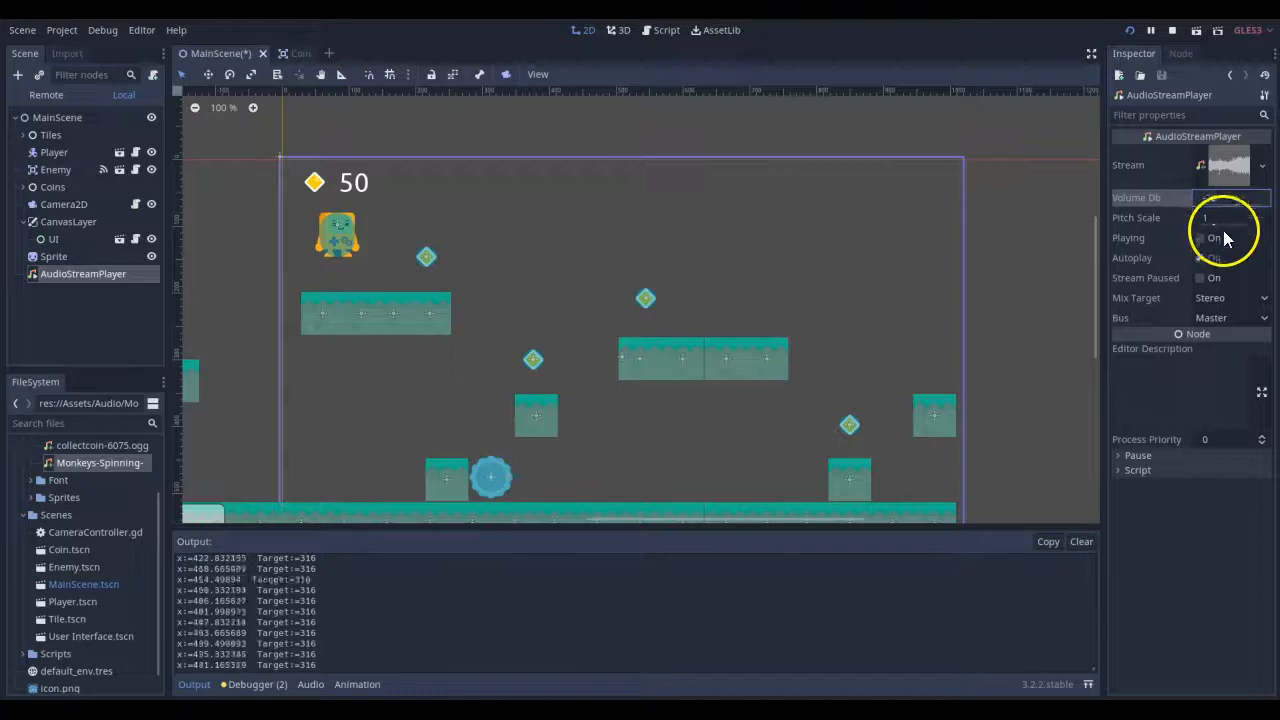
Step: Turn Stream Paused on and back off for the AudioStreamPlayer to test pausing the music in the running game
{"action": "left_click", "coordinate": [1200, 257]}
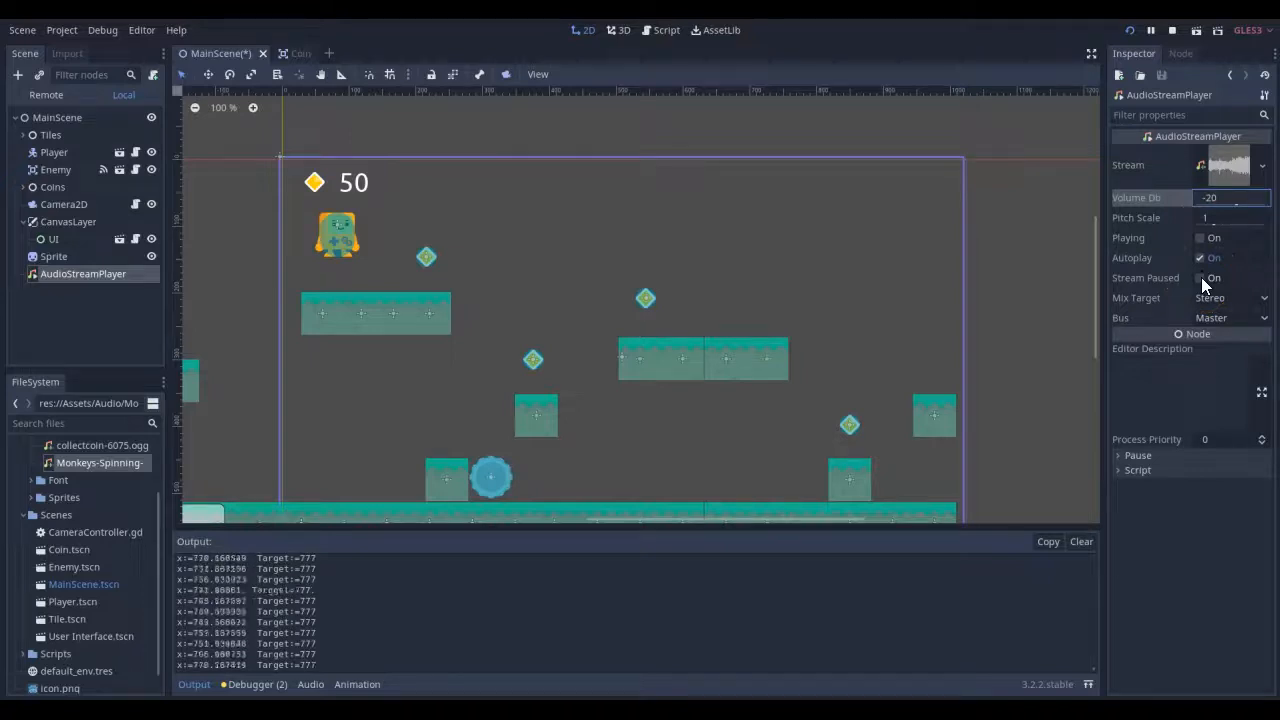
{"action": "left_click", "coordinate": [1201, 277]}
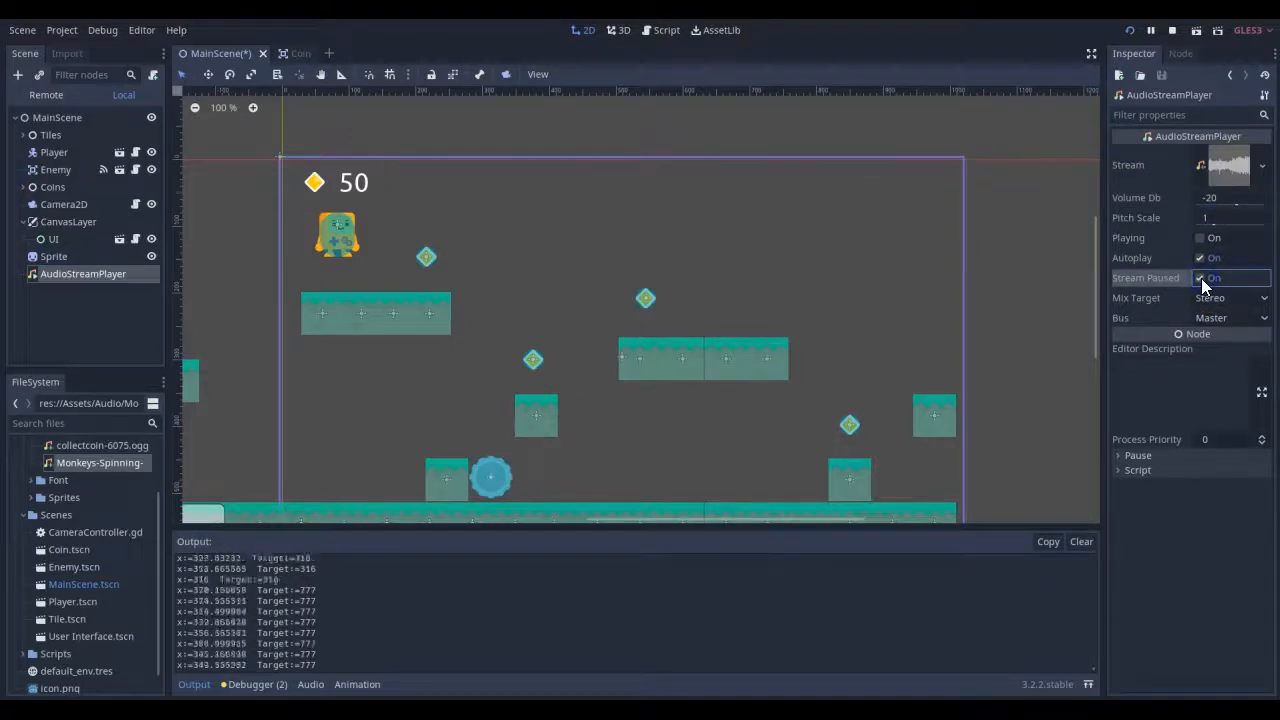
{"action": "left_click", "coordinate": [1201, 278]}
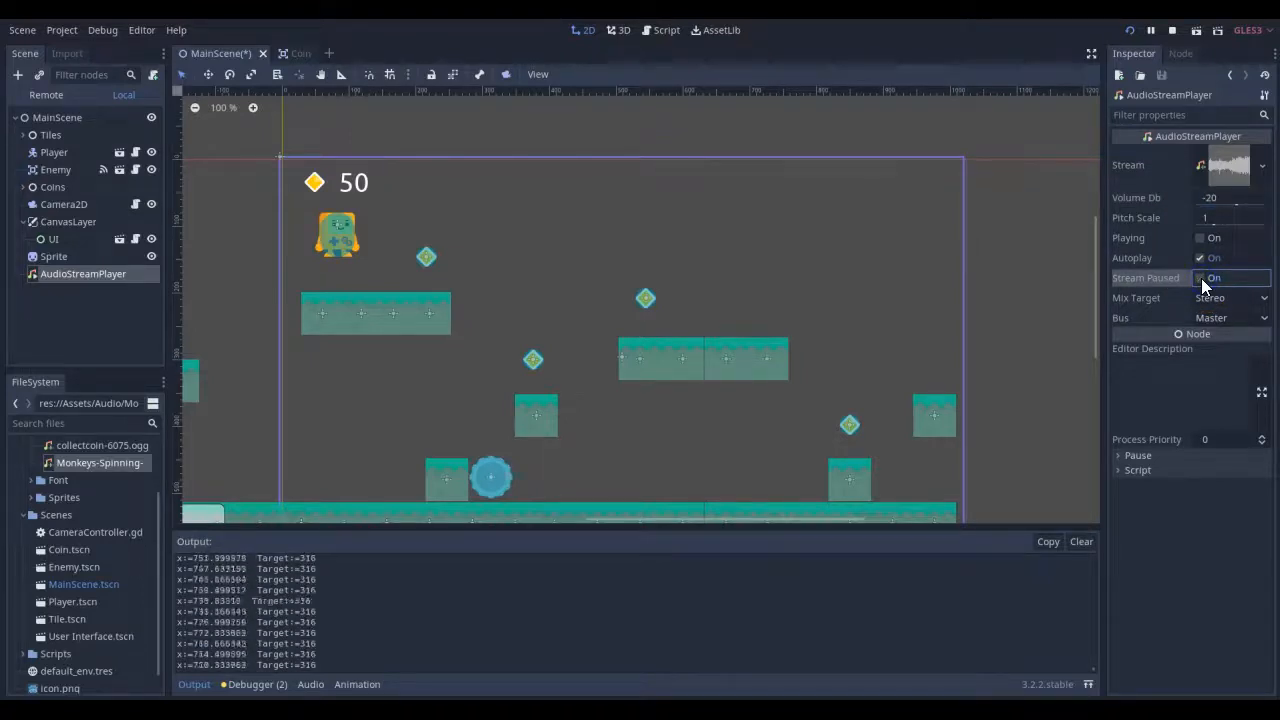